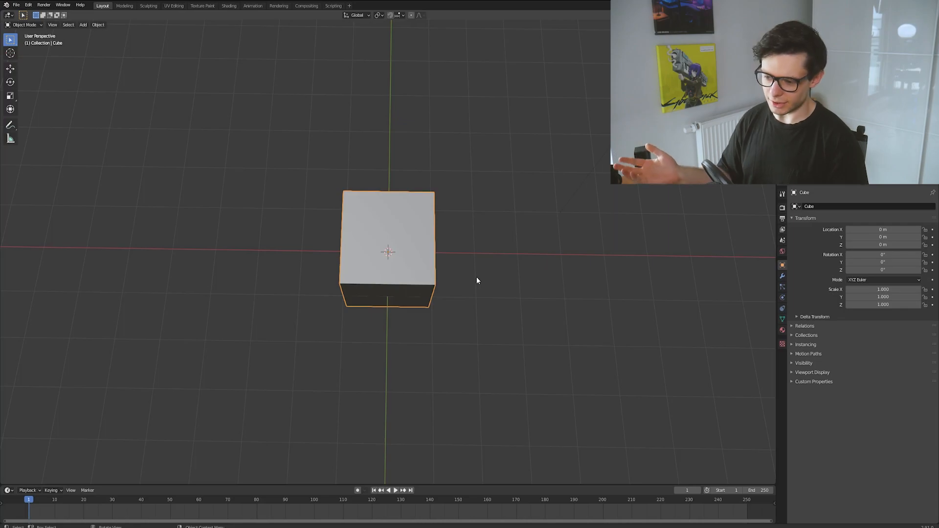
Step: Place a copy of the cube on each side of the original along the X axis, about 5.6 m and 5.8 m away
middle_click_drag(478, 281, 483, 287)
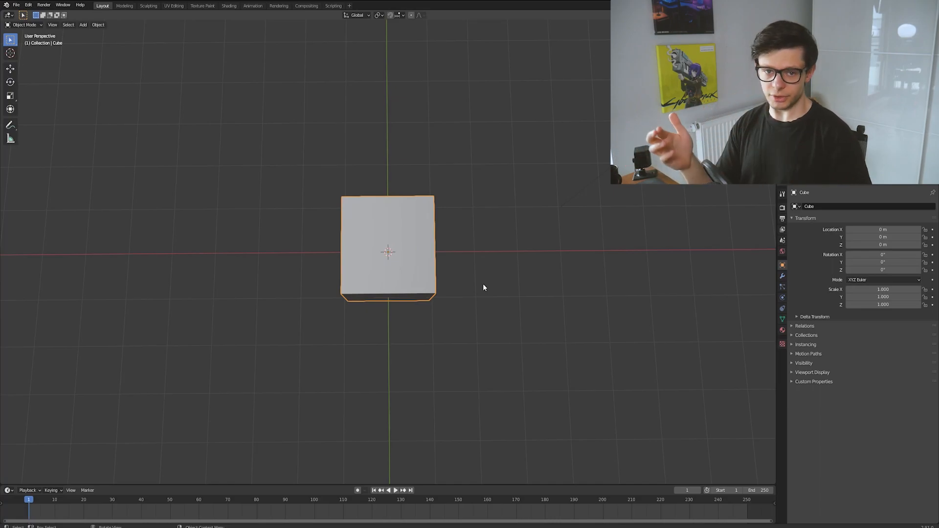
middle_click_drag(484, 288, 492, 229)
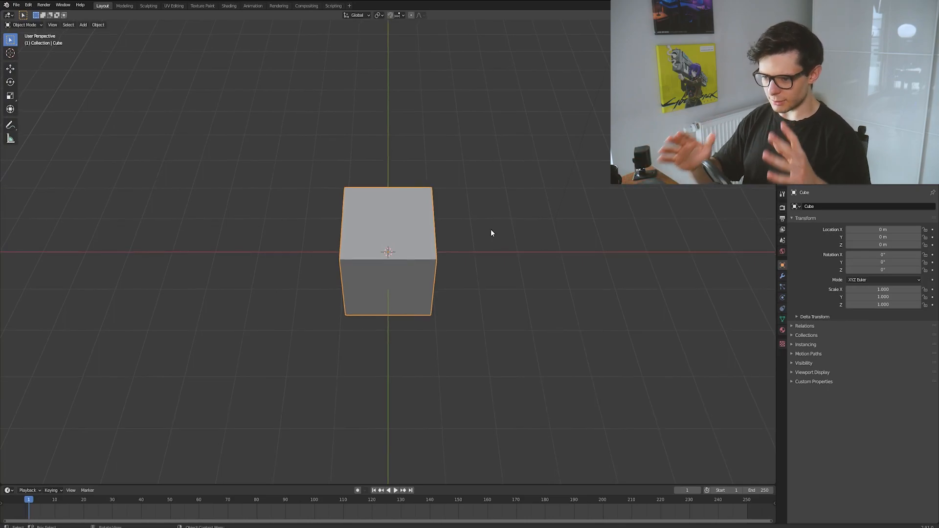
left_click(10, 69)
key("ctrl+c")
key("ctrl+v")
left_click_drag(420, 255, 669, 256)
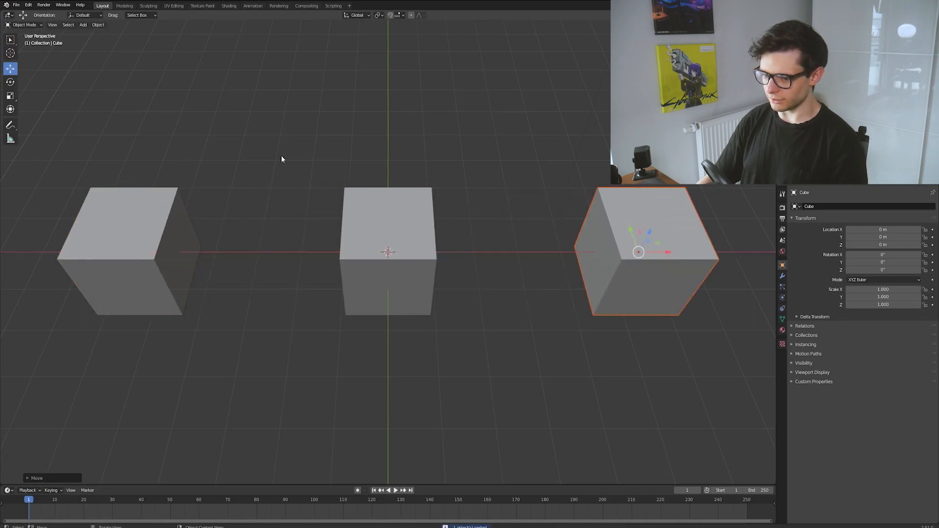
Step: Paste a copy of the centre cube and raise it about 5.1 m along the Z axis in back view
left_click(145, 237)
left_click(639, 212)
left_click(419, 208)
middle_click_drag(482, 206, 484, 167)
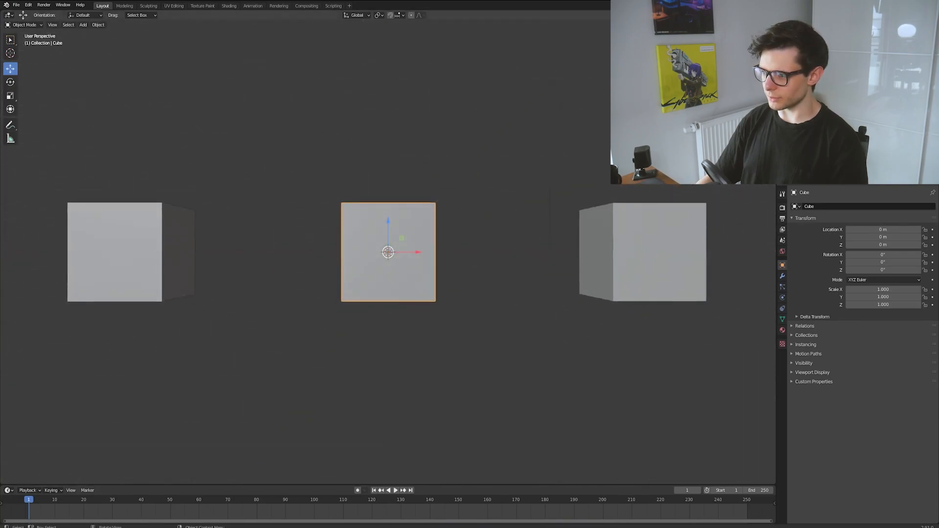
key("ctrl+KP_1")
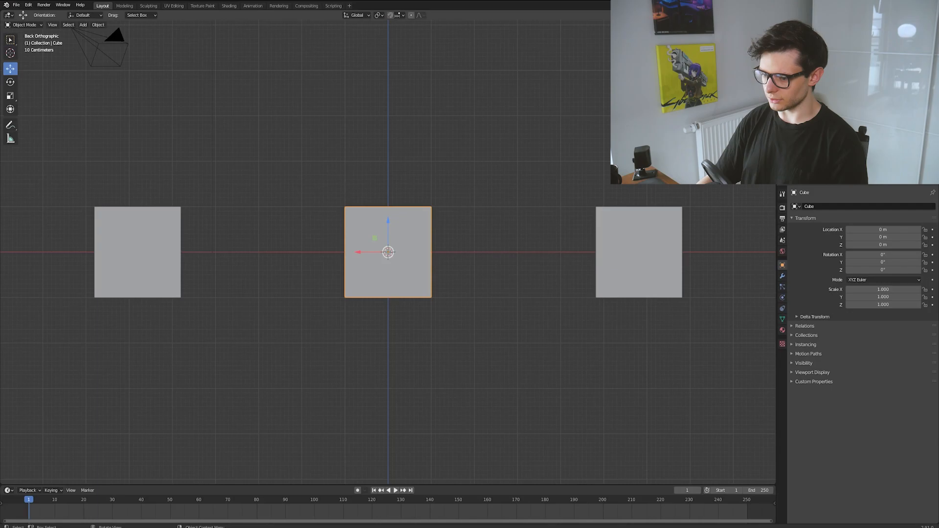
scroll(402, 248, "down", 2)
key("ctrl+v")
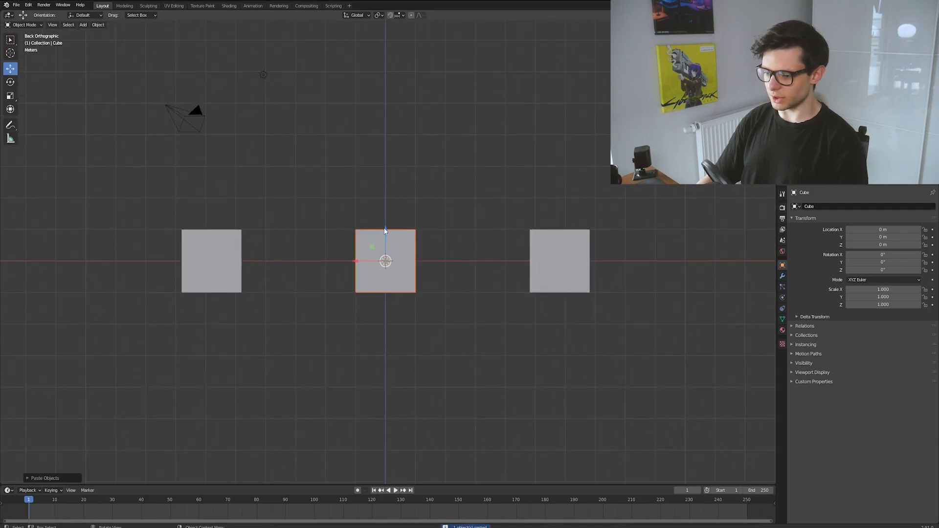
left_click_drag(386, 230, 387, 65)
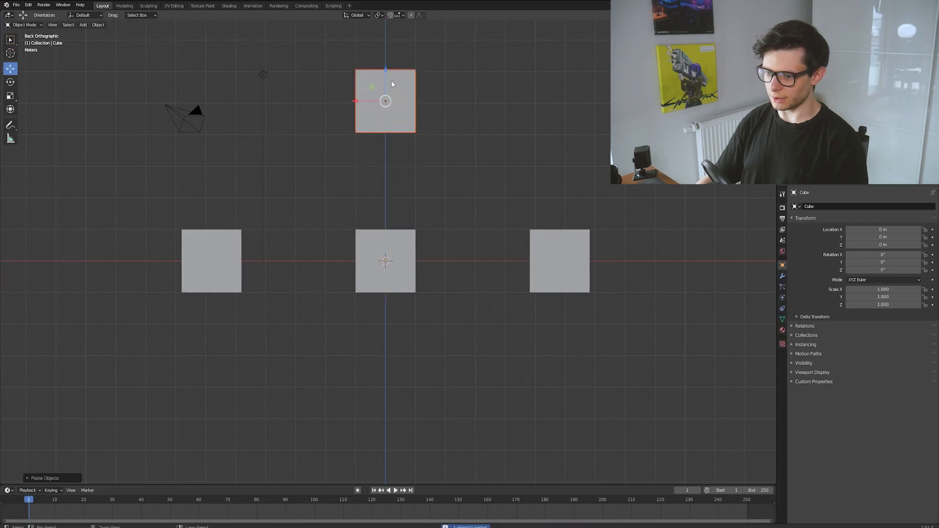
Step: Duplicate the raised cube straight down along Z to about 5.2 m below the centre cube
key("shift+d")
key("z")
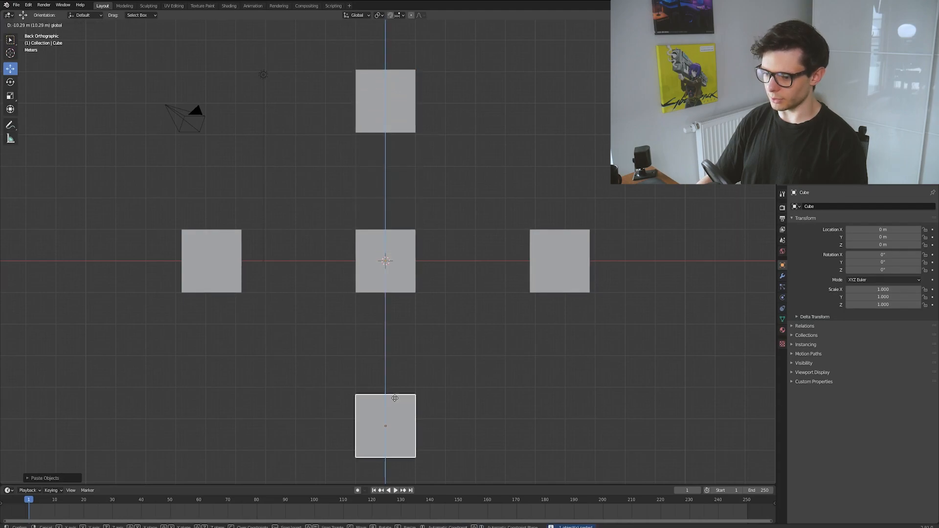
left_click(395, 399)
scroll(436, 337, "down", 1, "shift")
left_click(227, 255)
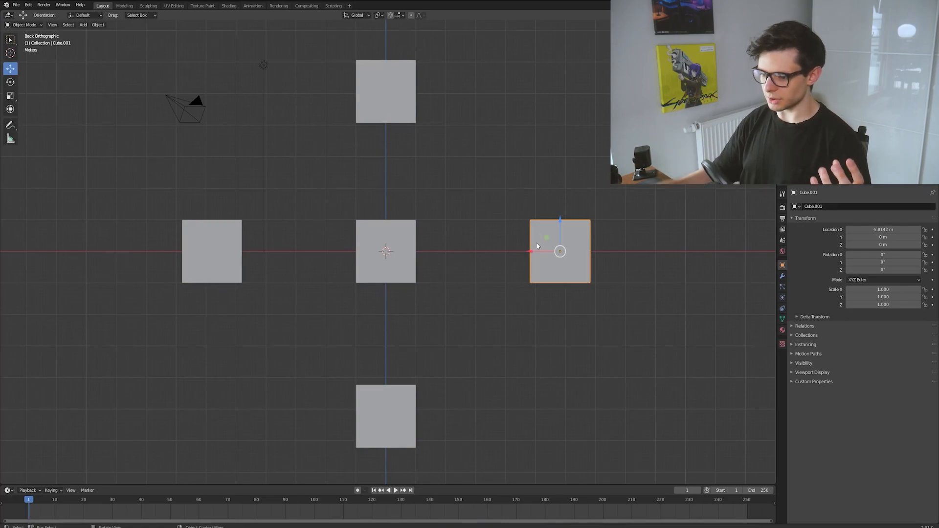
left_click(412, 108)
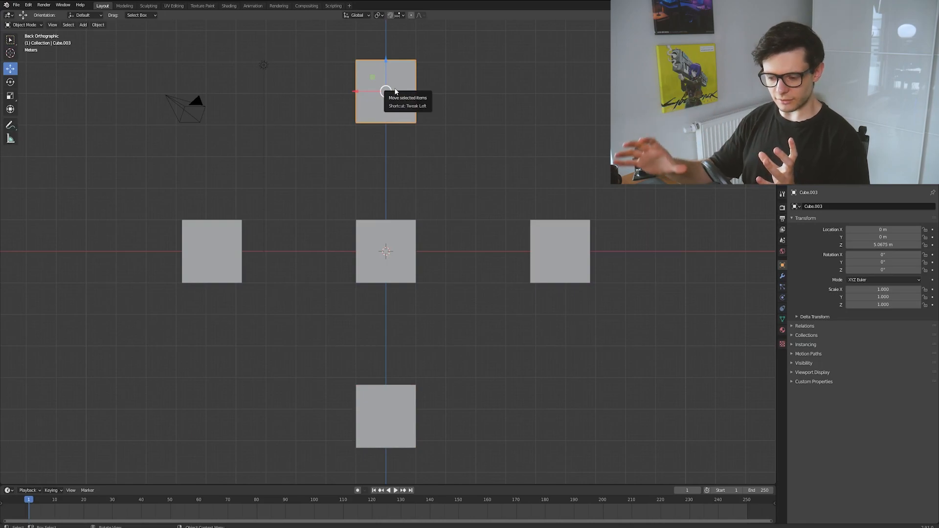
left_click(380, 407)
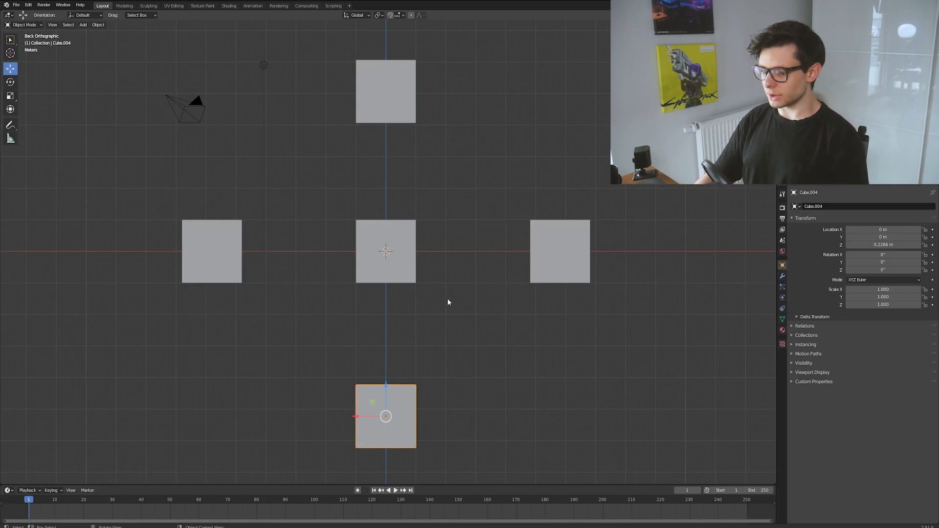
left_click(562, 259)
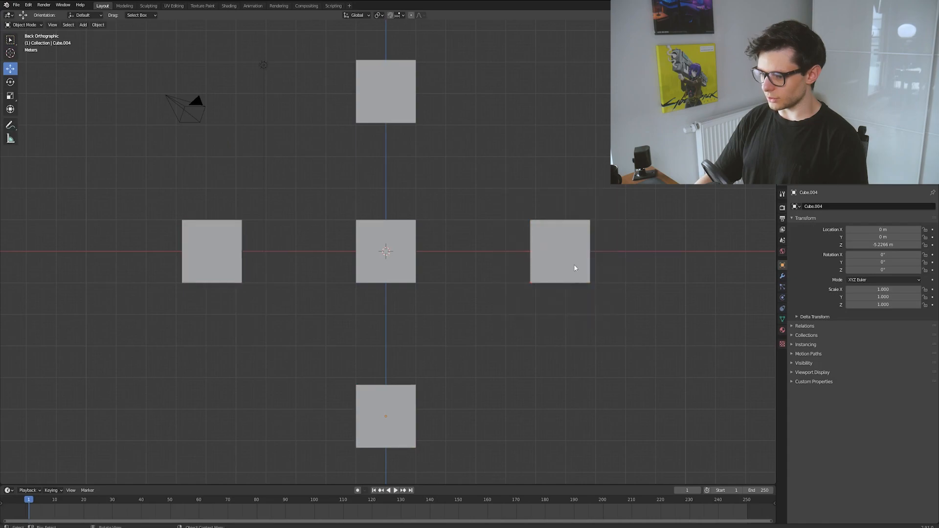
key("g")
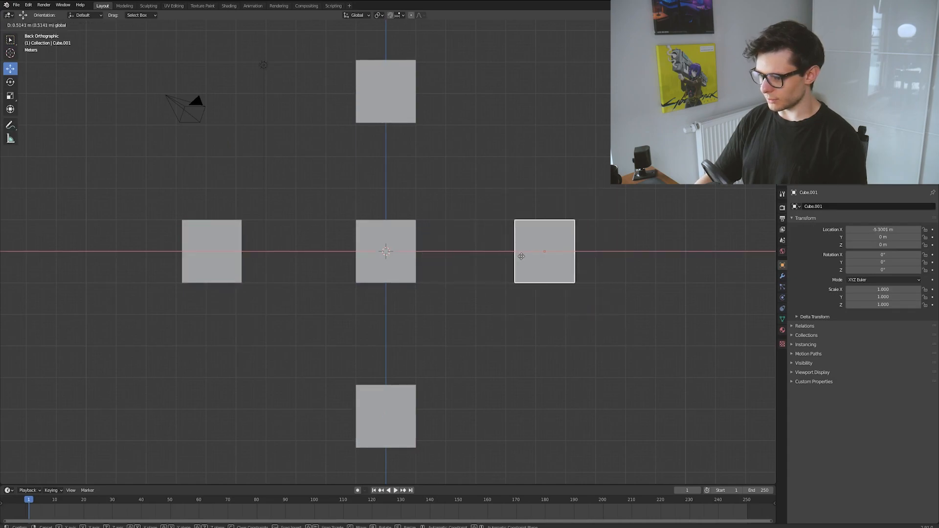
key("Escape")
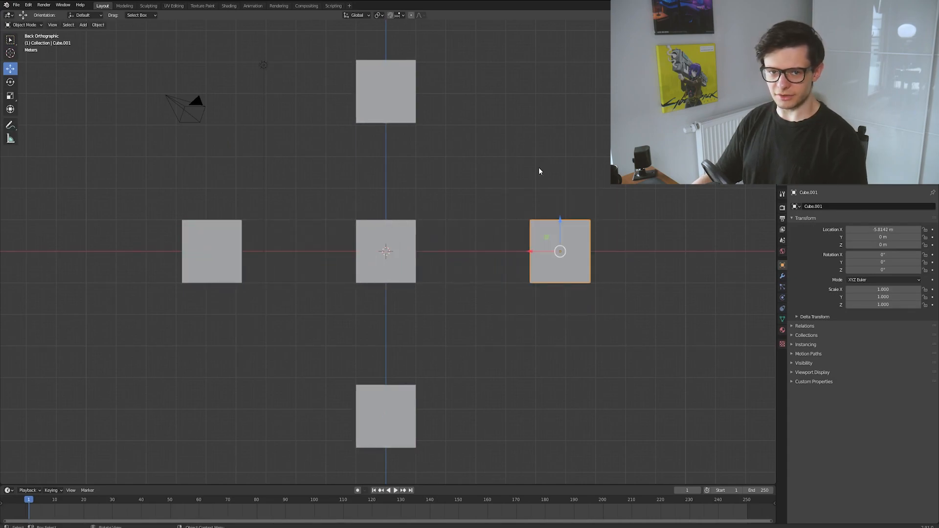
Step: Paste a copy of the centre cube at the origin
middle_click_drag(536, 172, 465, 225)
key("ctrl+c")
left_click(401, 232)
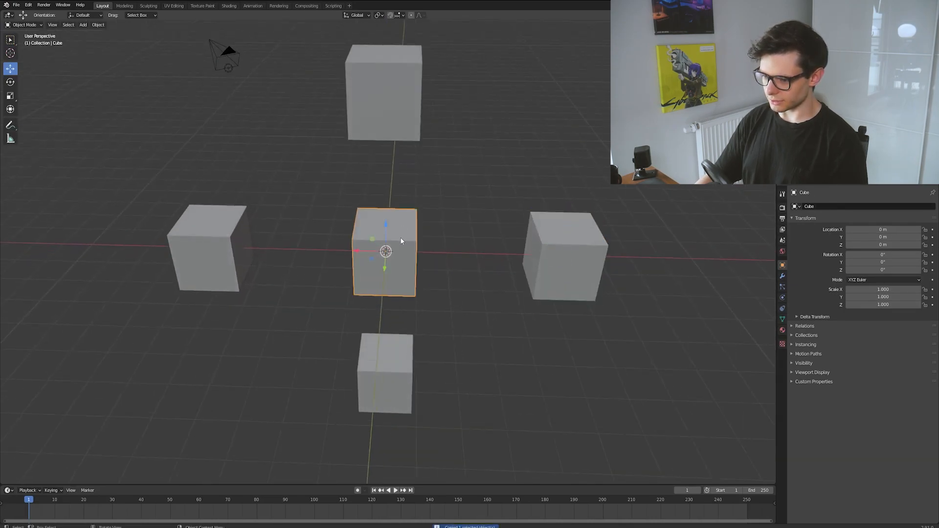
key("ctrl+c")
key("ctrl+v")
key("g")
key("z")
left_click(406, 181)
key("ctrl+z")
Step: Move the pasted cube along the Y axis to about -7.2 m
key("g")
key("y")
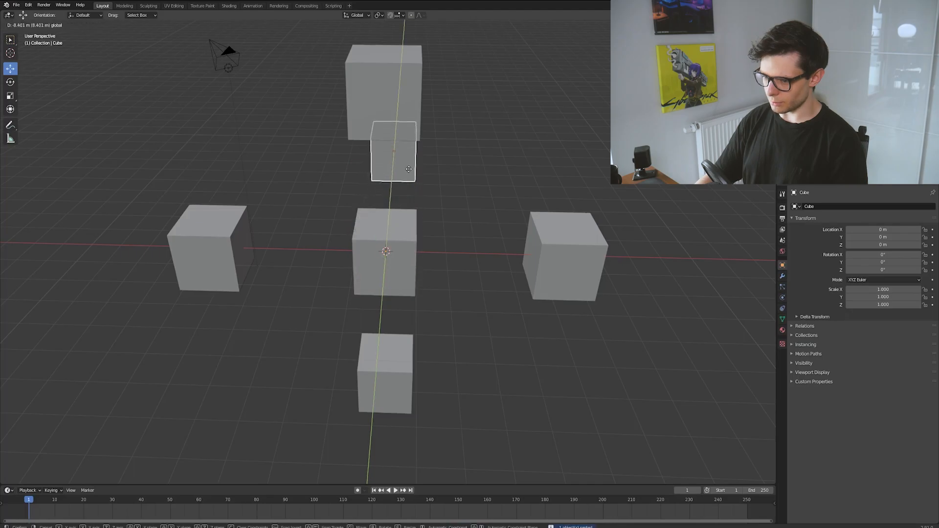
left_click(410, 172)
Step: Place copies of the cube at Y -7.2 m on both sides of it along X, at about 6.0 m and -5.8 m
middle_click_drag(437, 189, 342, 174)
left_click_drag(619, 267, 581, 265)
key("ctrl+c")
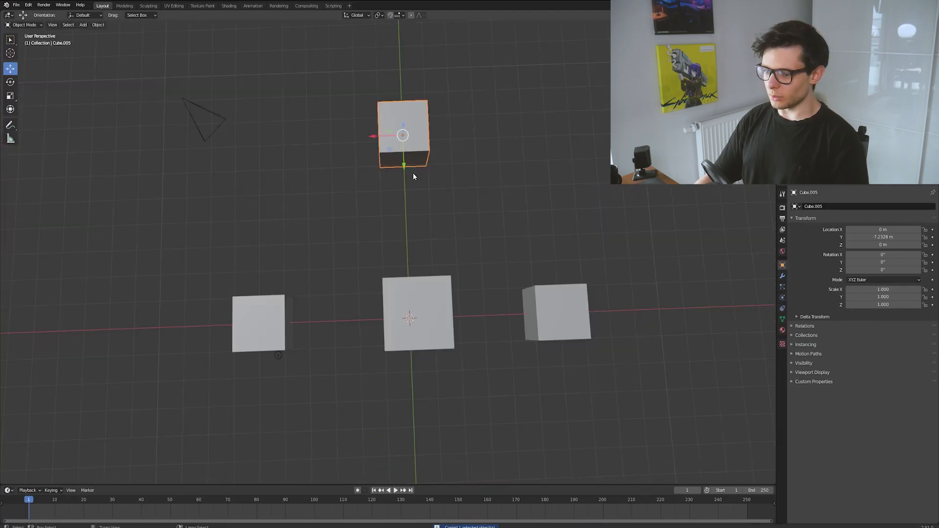
key("ctrl+v")
left_click_drag(375, 143, 229, 143)
left_click_drag(379, 139, 514, 139)
middle_click_drag(514, 140, 631, 142)
middle_click_drag(255, 181, 198, 205)
Step: Copy the middle-level cubes and place the copies above and below them, completing three-by-three grids at both depths
left_click_drag(184, 172, 337, 414)
key("ctrl+c")
key("ctrl+v")
left_click_drag(272, 231, 272, 64)
middle_click_drag(272, 64, 383, 113)
left_click_drag(359, 58, 360, 312)
middle_click_drag(400, 340, 494, 349)
middle_click_drag(684, 312, 676, 208)
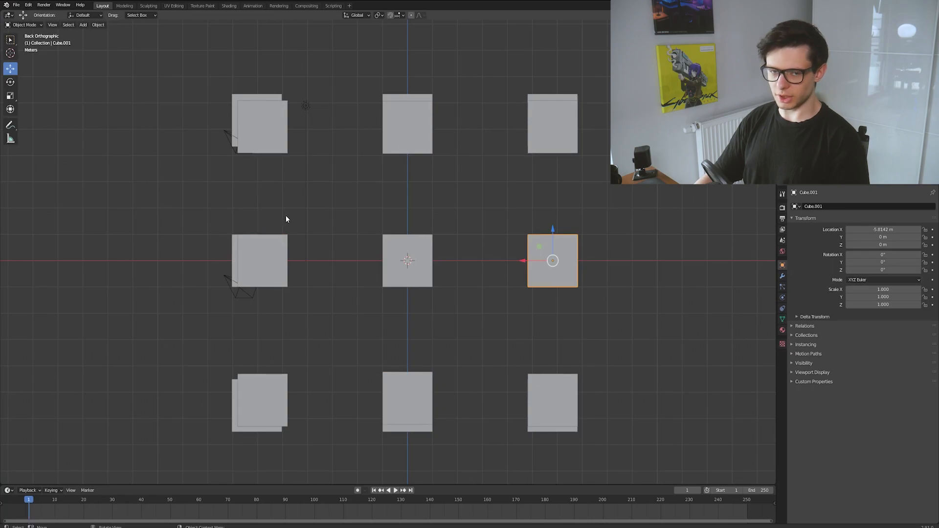
Step: Delete all cubes in the grid that passes through the origin, keeping only the grid at Y -7.2 m
left_click(272, 255)
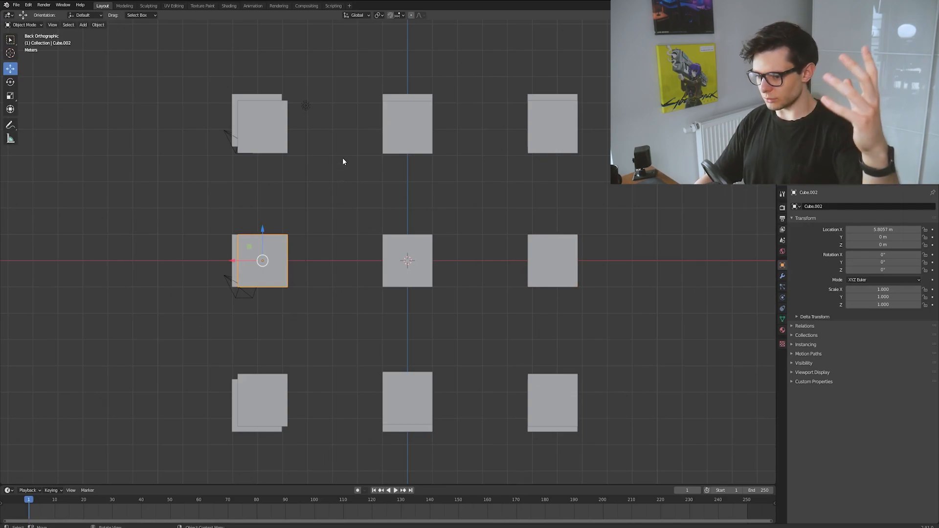
middle_click_drag(363, 165, 416, 204)
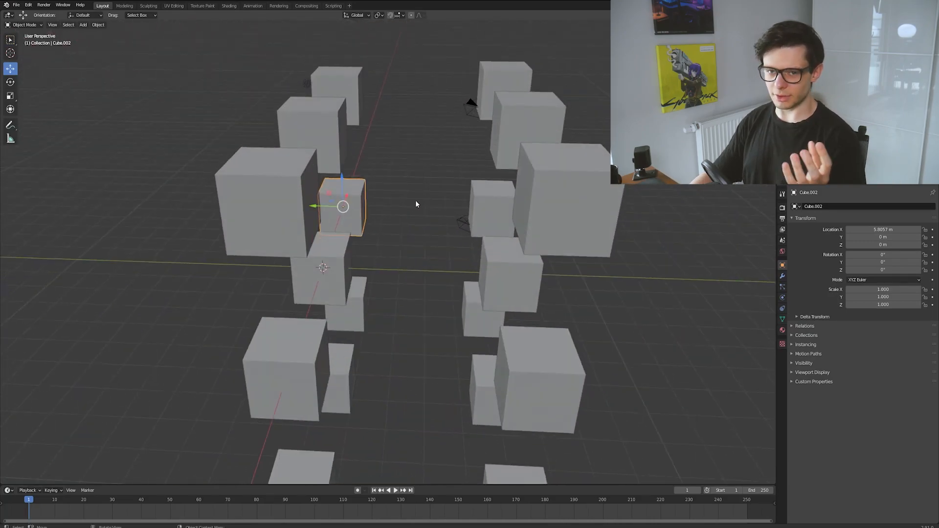
middle_click_drag(511, 279, 483, 285)
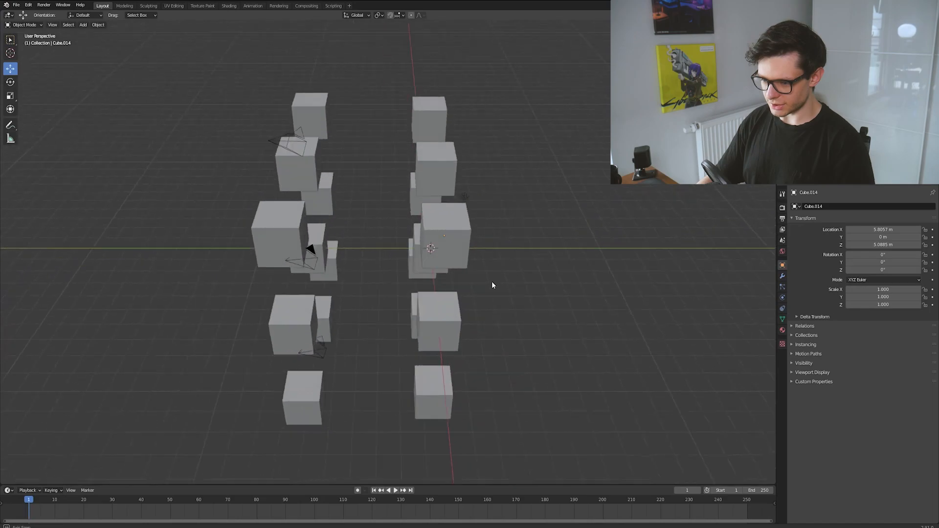
left_click_drag(392, 92, 557, 400)
key("Delete")
middle_click_drag(416, 303, 406, 330)
Step: Move the two outer cubes of the middle row together along Y to about -2.4 m
left_click(391, 268)
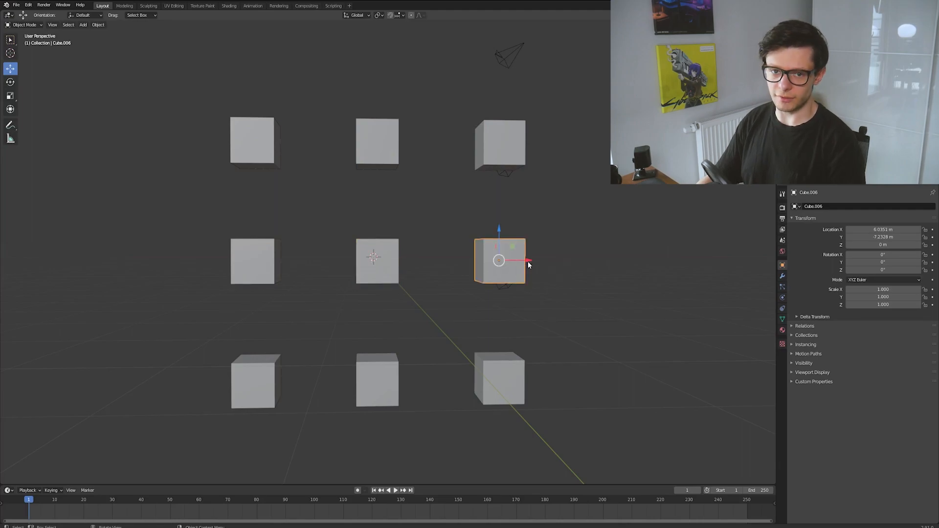
left_click_drag(317, 310, 233, 258)
left_click_drag(458, 221, 558, 291, "shift")
middle_click_drag(591, 298, 563, 298)
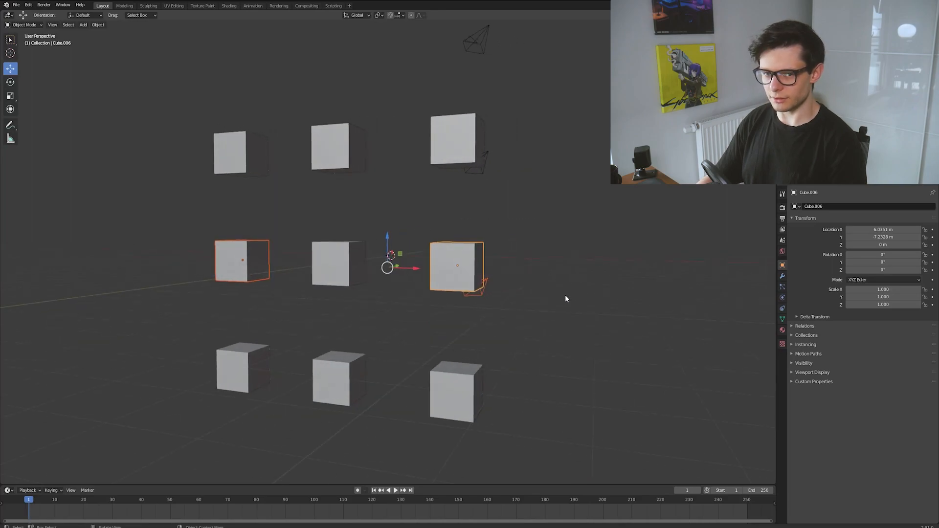
middle_click_drag(555, 297, 335, 280)
key("g")
left_click(413, 280)
mouse_move(413, 280)
middle_mouse_down()
mouse_move(497, 251)
mouse_move(425, 282)
middle_mouse_up()
middle_click_drag(362, 289, 433, 269)
left_click_drag(415, 278, 427, 277)
middle_click_drag(427, 277, 587, 242)
Step: Move both lower corner cubes inward and up, placing one at about X 3.8 m and Z -4.1 m
left_click(543, 253)
left_click(379, 360)
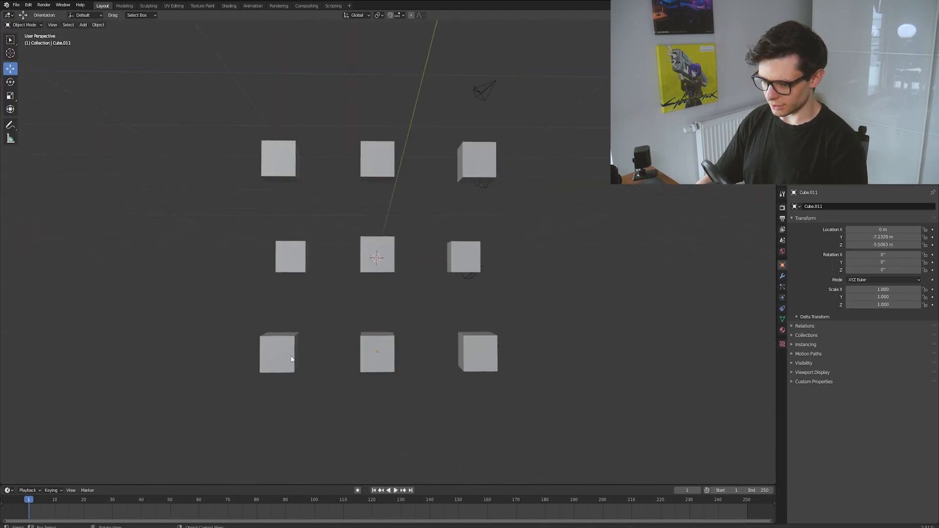
left_click_drag(309, 352, 344, 353)
left_click_drag(318, 324, 322, 307)
left_click(482, 354)
left_click_drag(493, 352, 457, 353)
left_click_drag(441, 318, 443, 293)
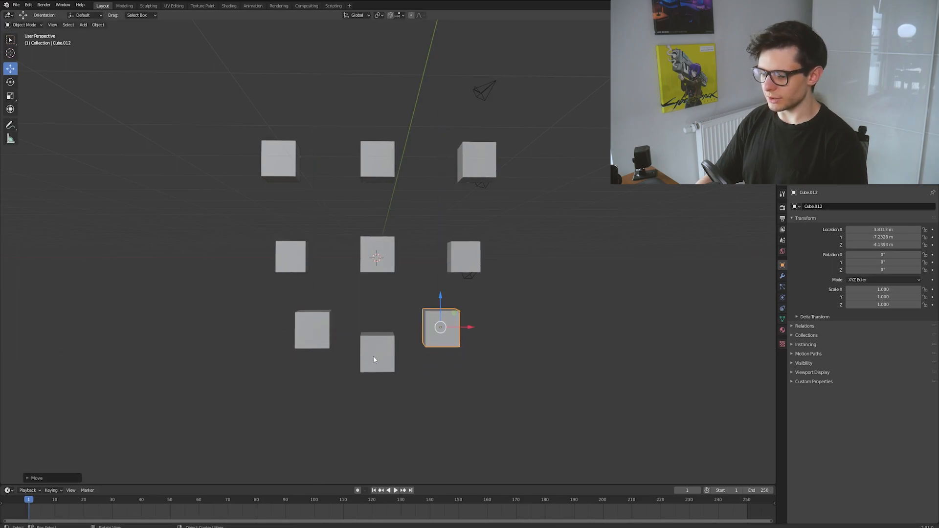
Step: Lower the top-centre cube toward the middle row and shift it slightly along Y
left_click(375, 356)
middle_click_drag(377, 356, 431, 384)
middle_click_drag(497, 258, 515, 260)
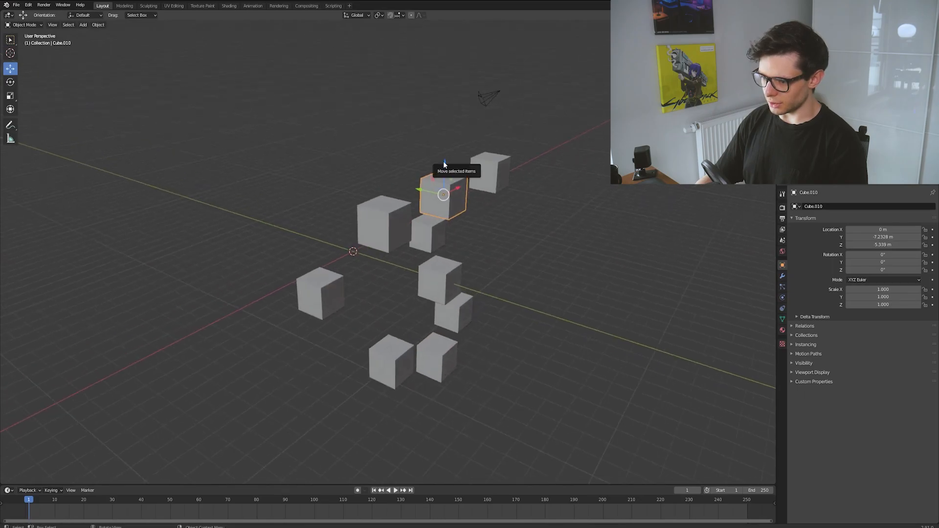
left_click_drag(443, 162, 444, 199)
mouse_move(424, 230)
left_mouse_down()
mouse_move(408, 222)
mouse_move(418, 224)
left_mouse_up()
middle_click_drag(418, 224, 484, 224)
left_click(429, 214)
Step: Move both upper corner cubes inward along X and set one back along Y to about X 3.6 m, Y -4.1 m
middle_click_drag(541, 266, 468, 263)
left_click_drag(297, 184, 339, 186)
middle_click_drag(338, 188, 437, 198)
left_click(459, 168)
left_click_drag(436, 169, 402, 166)
middle_click_drag(403, 166, 478, 186)
left_click_drag(478, 186, 452, 189)
middle_click_drag(452, 189, 407, 255)
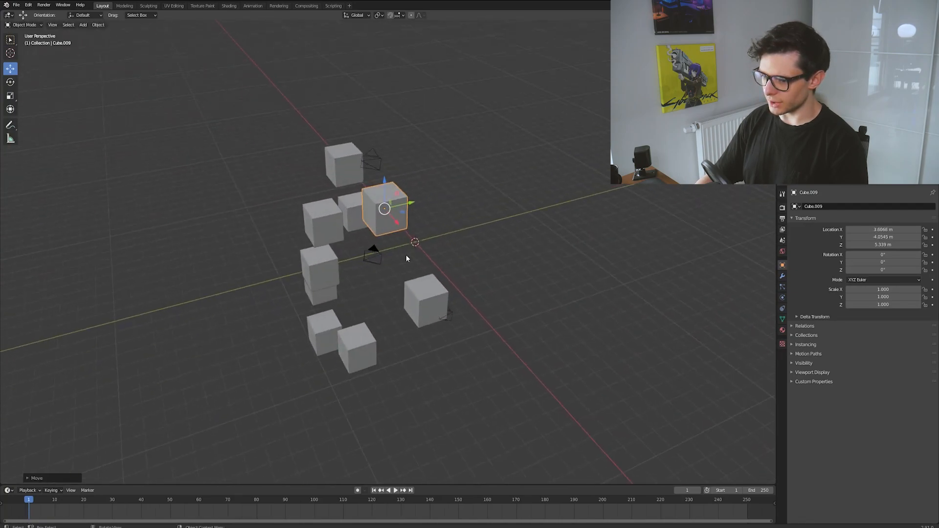
middle_click_drag(321, 179, 315, 372)
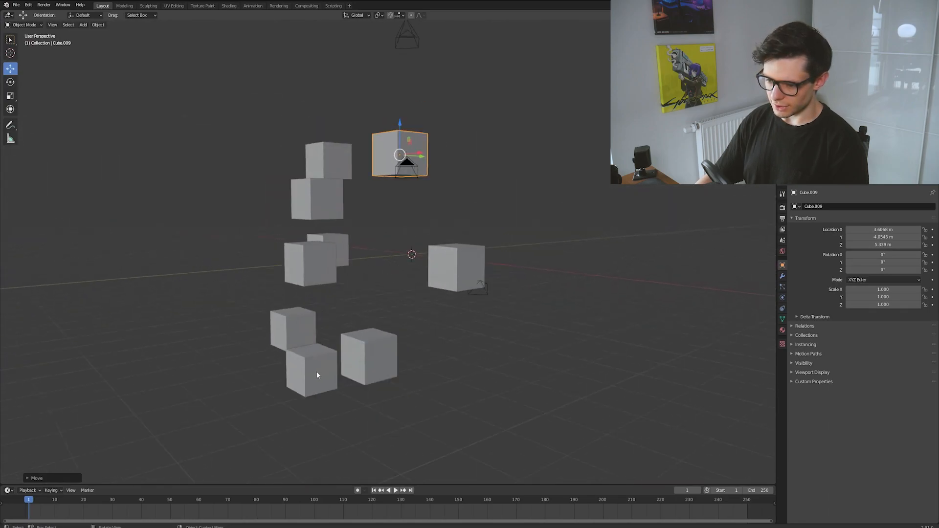
left_click(315, 372)
left_click(310, 254)
middle_click_drag(350, 254, 492, 255)
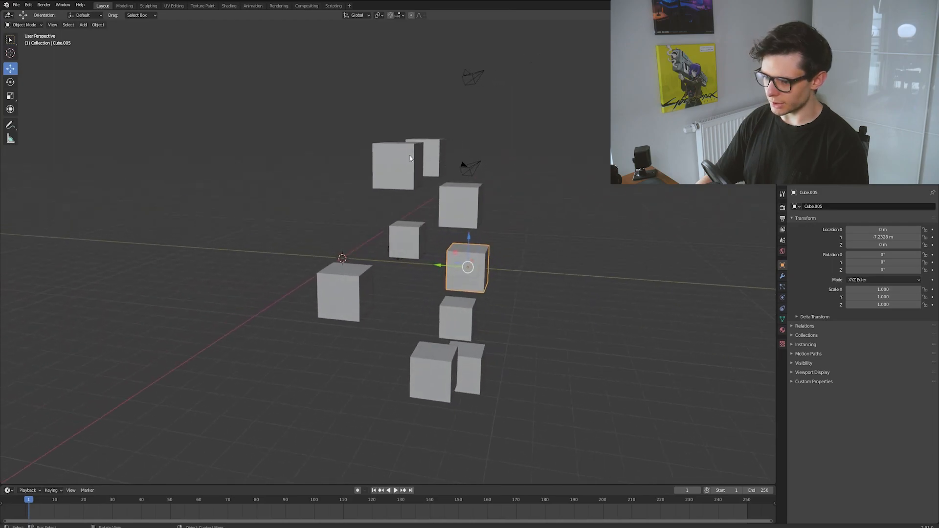
middle_click_drag(482, 319, 311, 229)
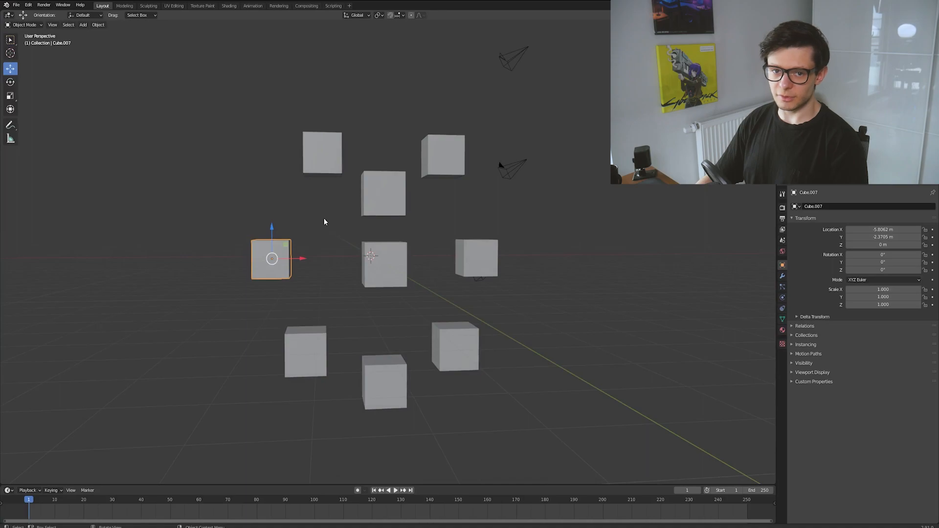
Step: Paste a copy of the outer middle-row cube at X -5.8 m and position it inward and slightly higher
middle_click_drag(339, 307, 327, 229)
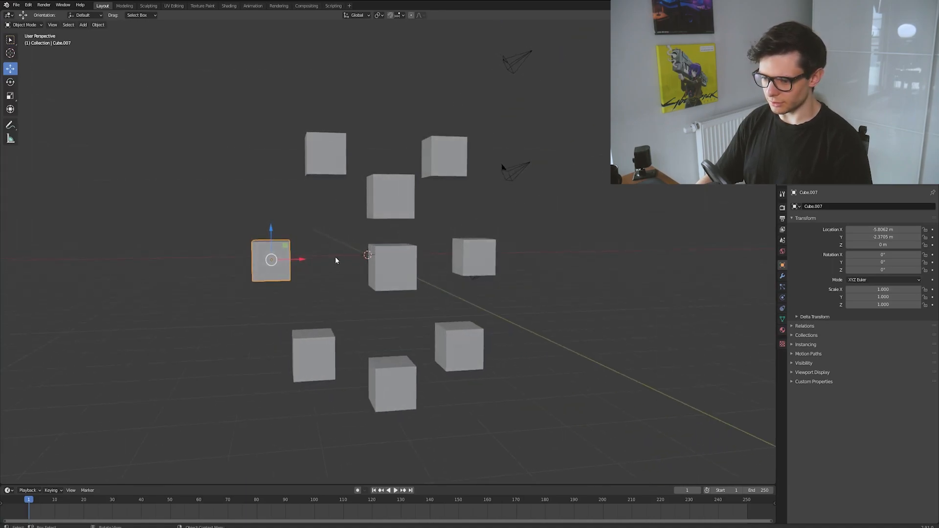
key("ctrl+c")
key("ctrl+v")
left_click_drag(304, 260, 351, 260)
middle_click_drag(311, 260, 328, 278)
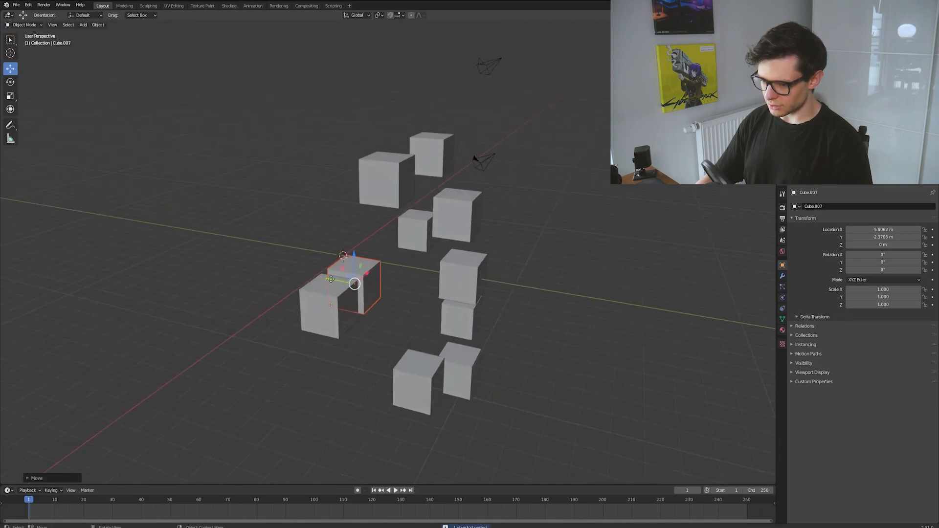
middle_click_drag(383, 300, 324, 278)
left_click_drag(315, 228, 316, 201)
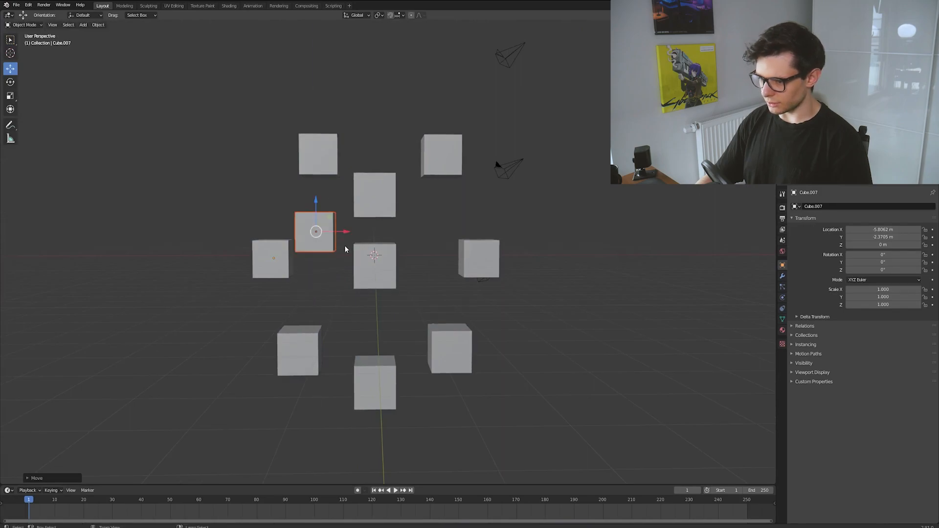
Step: Move the inner cube along X to the other side of the centre cube and adjust its height
left_click_drag(349, 235, 456, 235)
left_click_drag(423, 203, 424, 267)
mouse_move(442, 297)
left_mouse_down()
mouse_move(332, 297)
mouse_move(455, 297)
mouse_move(443, 297)
left_mouse_up()
left_click_drag(423, 254, 423, 209)
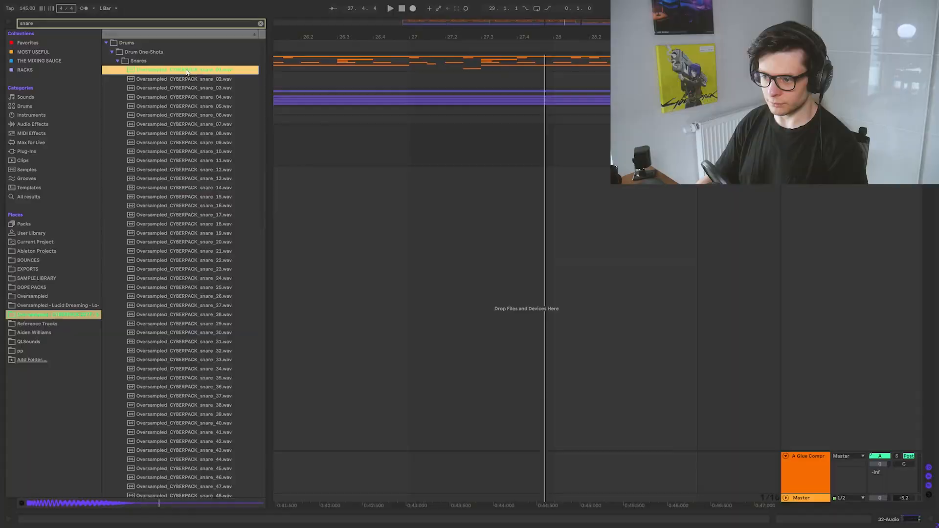
Step: Switch to Ableton Live and add the first CYBERPACK snare one-shot to the arrangement
left_click_drag(185, 71, 316, 144)
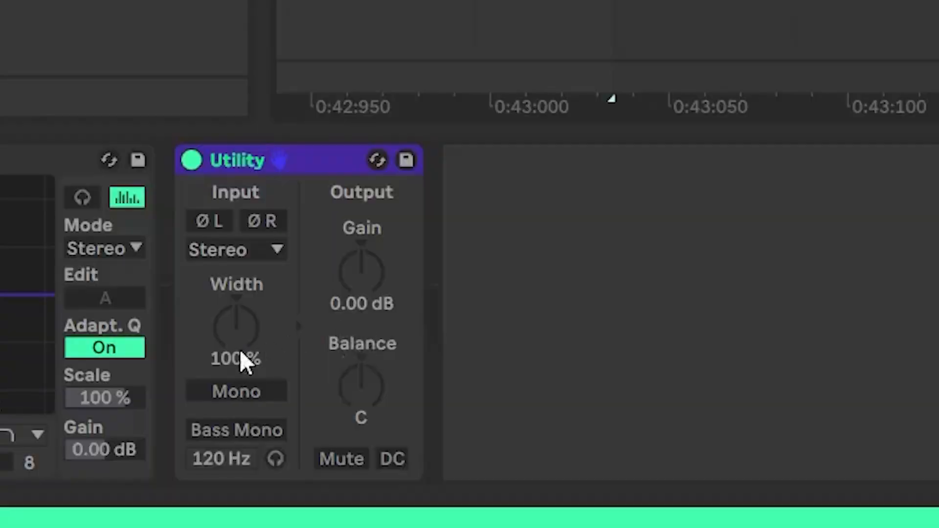
Step: Switch the snare's Utility to Mono and play the snare sample from bar 27
left_click(277, 390)
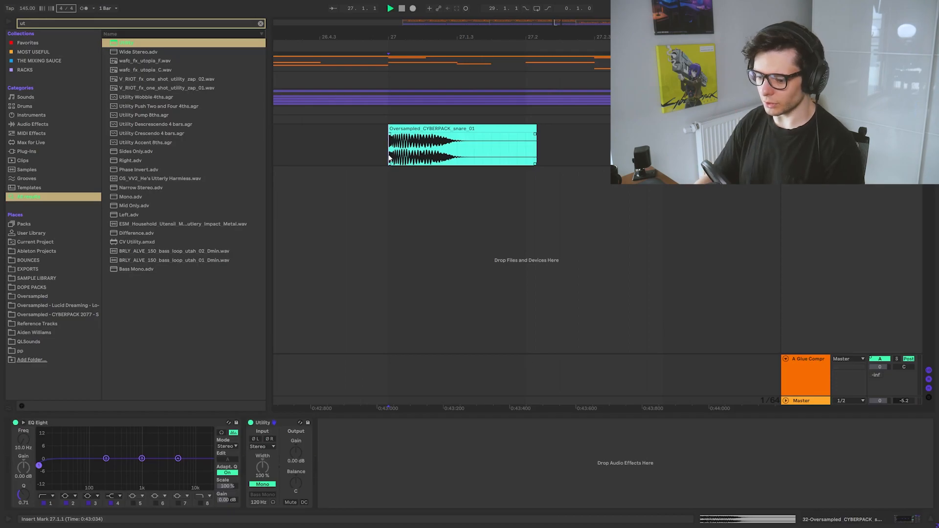
key("space")
key("space")
key("space")
key("space")
key("space")
key("space")
key("space")
Step: Search the browser for "vst ro", load ValhallaRoom onto the snare track and set its decay to 0.33 s
key("ctrl+f")
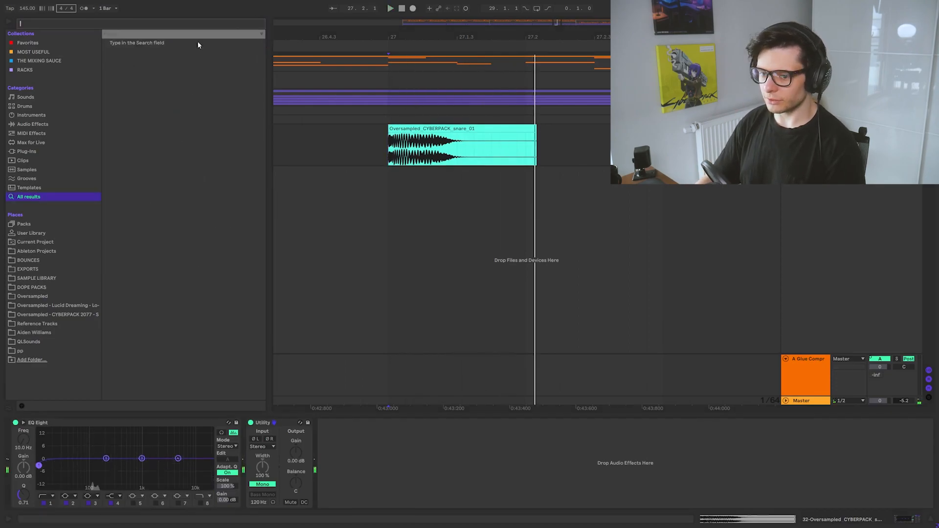
type("vst ro")
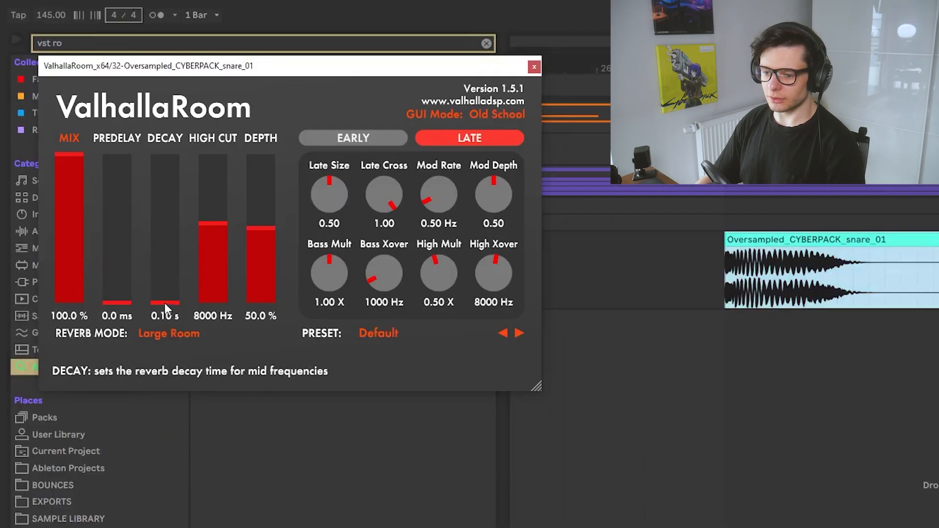
left_click_drag(165, 306, 167, 281)
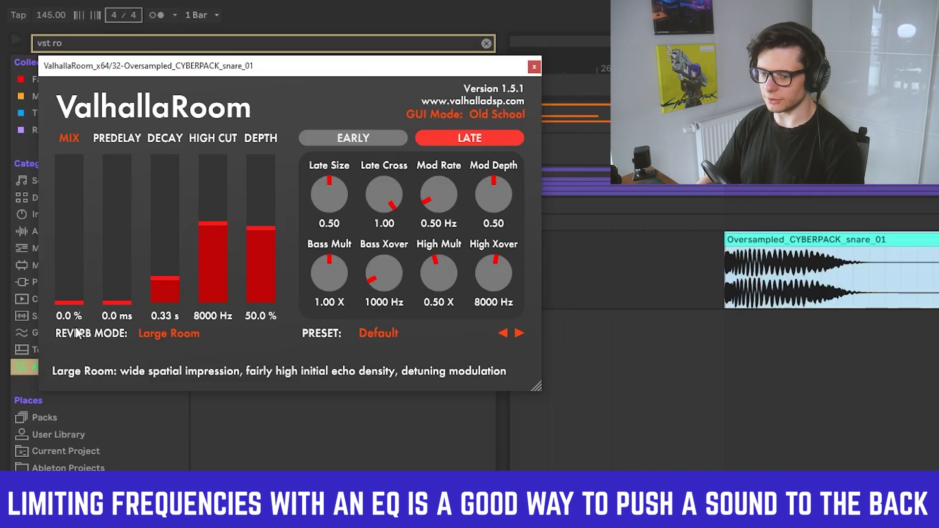
Step: Enlarge the ValhallaRoom window and try the reverb at 100 % mix with a 2.47 s decay
left_click_drag(537, 387, 788, 527)
left_click_drag(268, 384, 269, 392)
left_click_drag(82, 422, 100, 189)
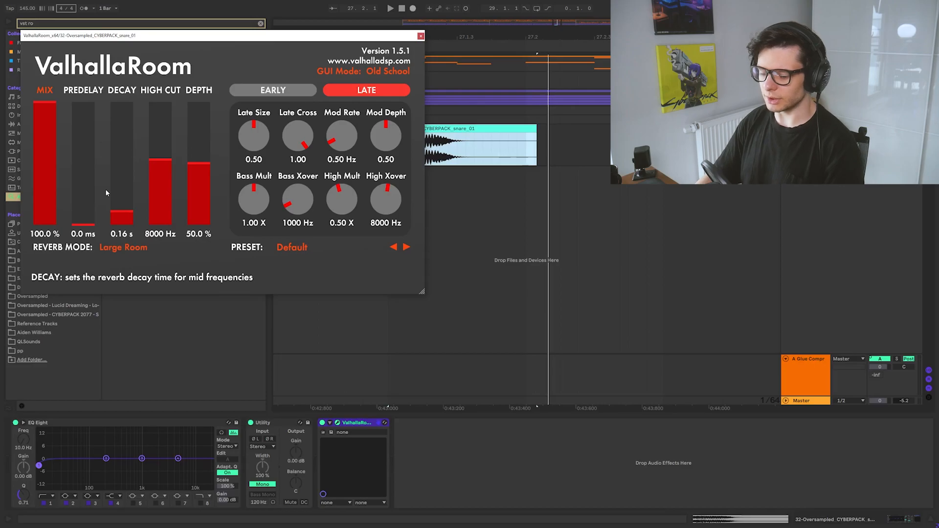
left_click_drag(121, 194, 122, 185)
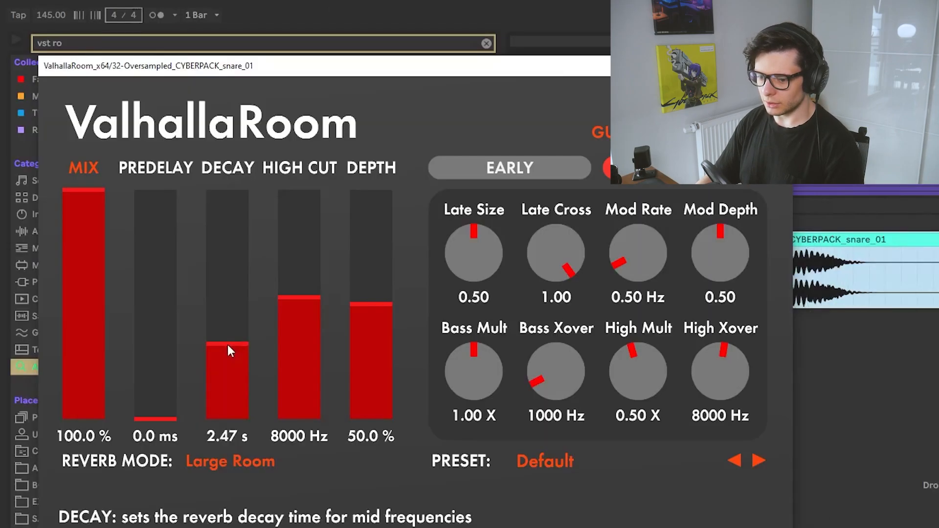
Step: Shorten ValhallaRoom's decay and lower its reverb mix
left_click_drag(228, 345, 227, 383)
left_click(89, 379)
left_click_drag(97, 344, 96, 334)
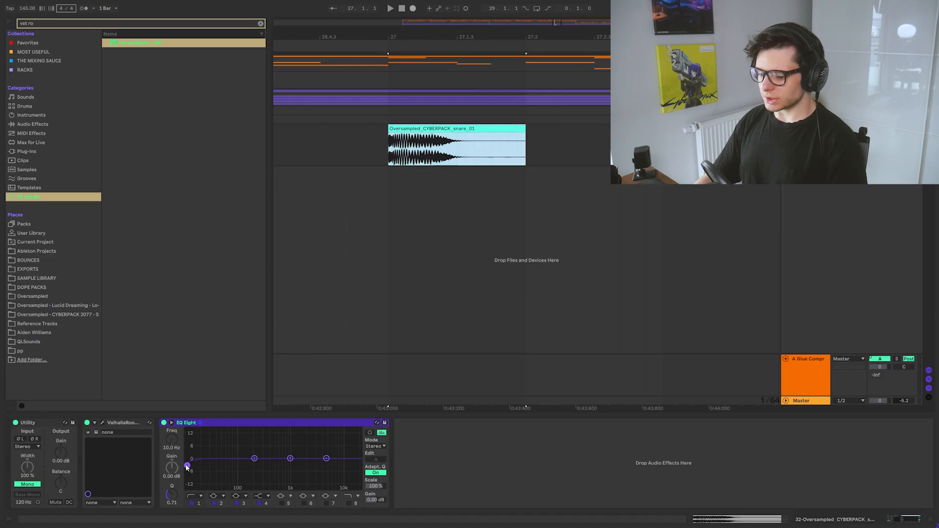
Step: Sweep EQ Eight's band 1 low cut past 2.15 kHz, switch that band on and pan the snare track toward the left
left_click_drag(187, 465, 307, 468)
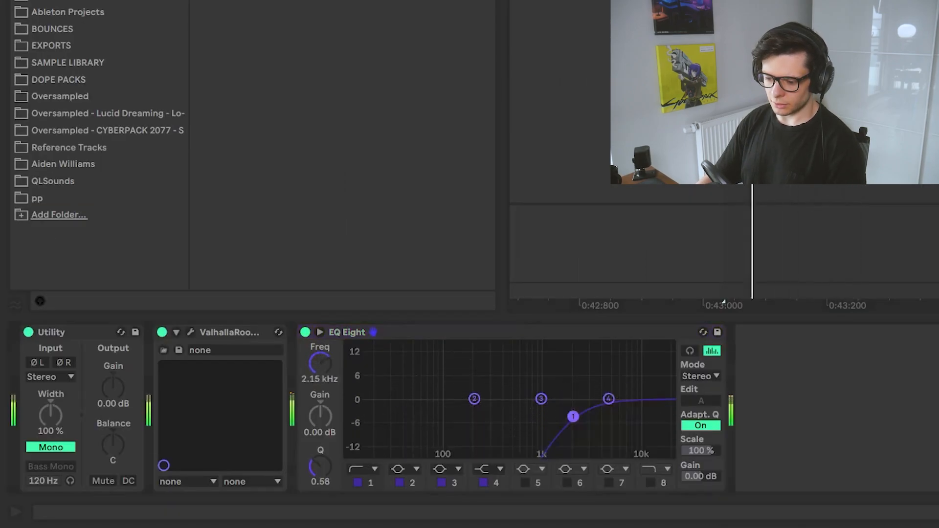
left_click_drag(573, 416, 624, 409)
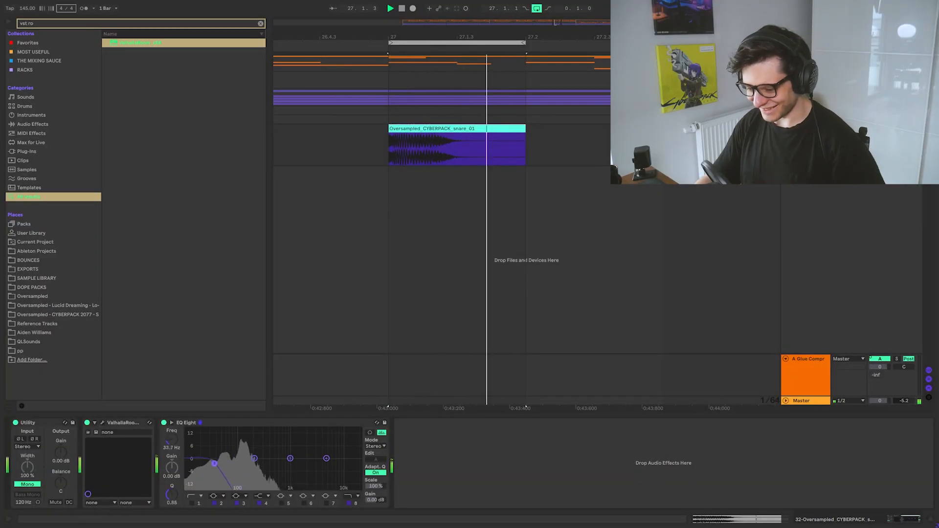
left_click(196, 503)
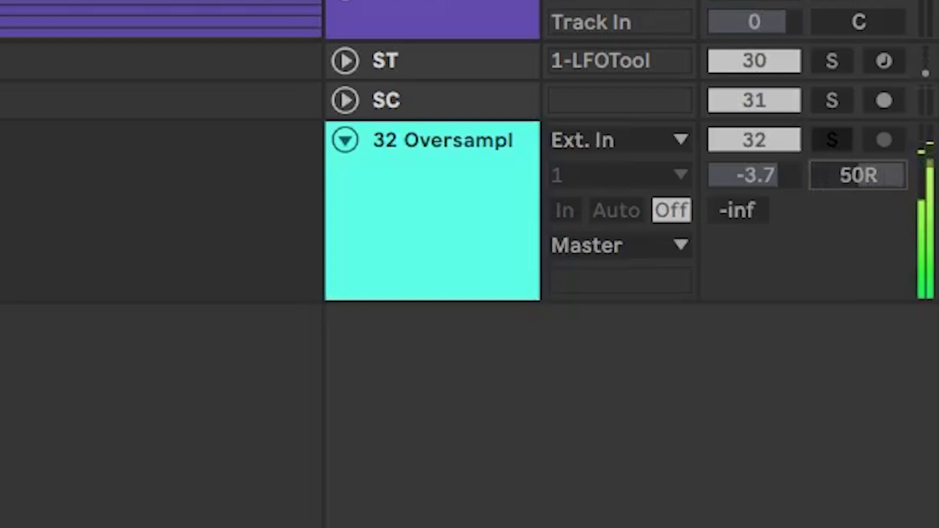
left_click_drag(860, 175, 902, 328)
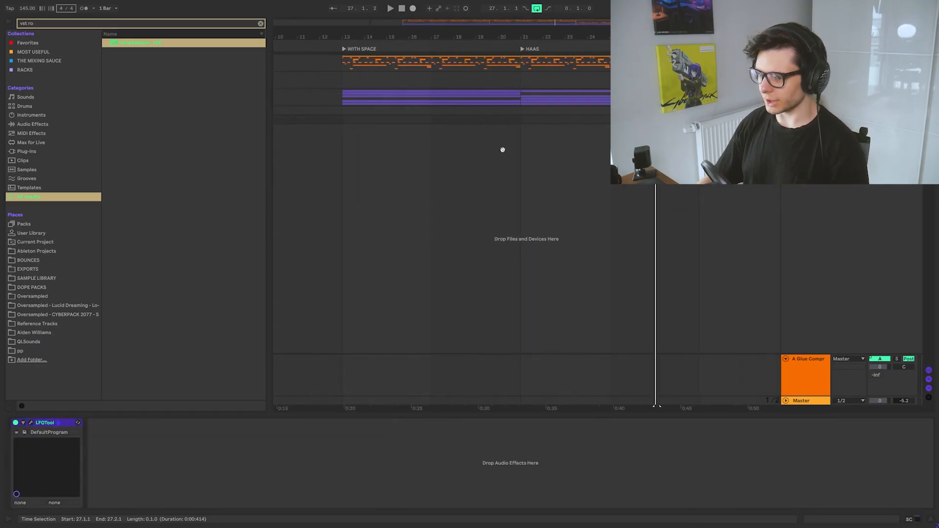
Step: Unfold the Drums group and play the WITH SPACE section from bar 13
left_click(347, 66)
key("u")
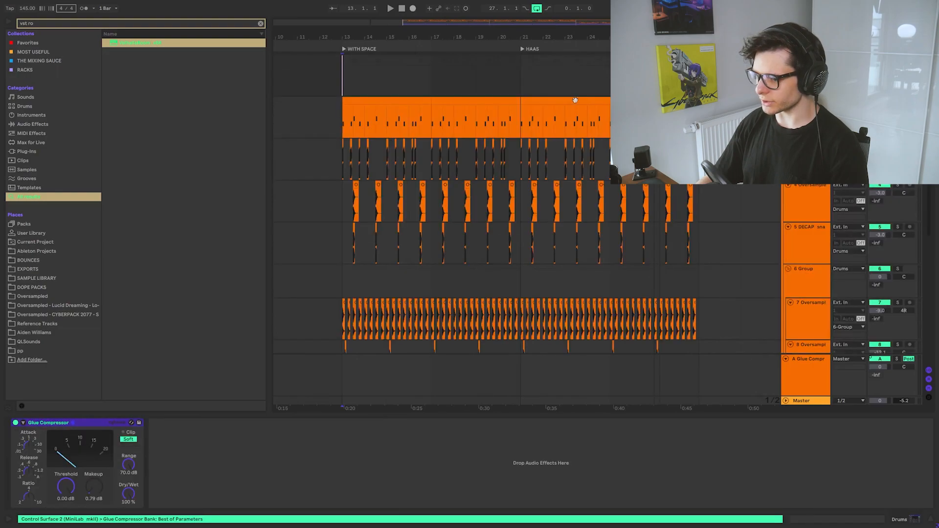
scroll(323, 137, "up", 5, "ctrl")
key("space")
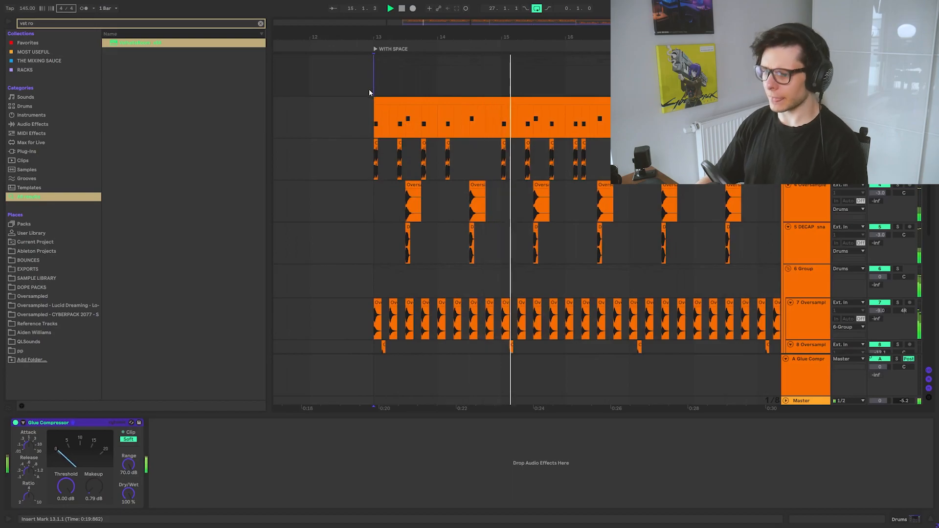
left_click(375, 76)
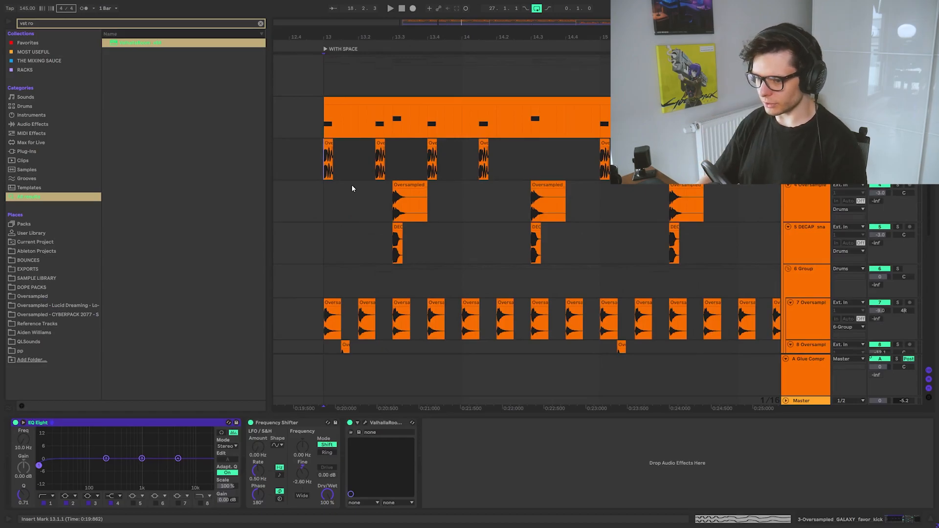
Step: Play the kick track repeatedly from bar 13 to hear the kick's position in the mix
key("space")
key("space")
key("space")
key("space")
key("space")
key("space")
key("space")
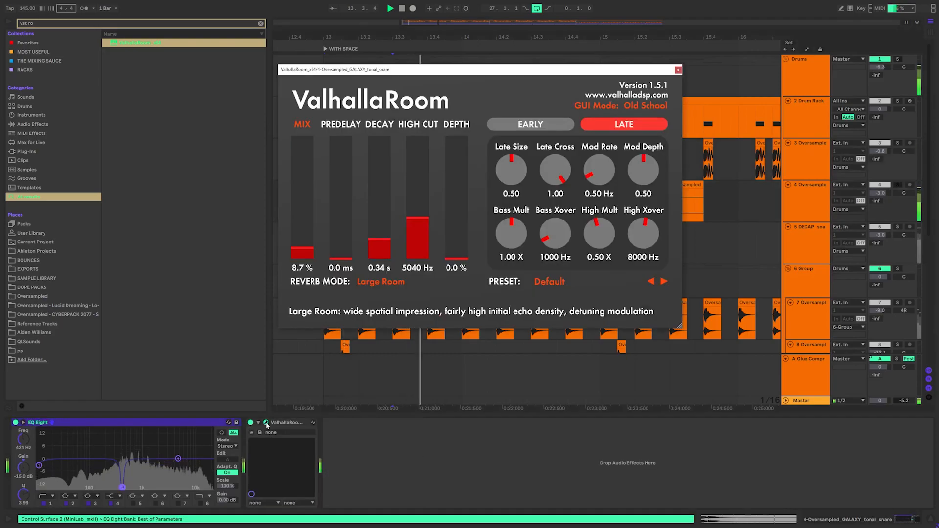
Step: Play the tonal snare on track 4 while toggling its ValhallaRoom reverb to compare, and close the plug-in window
key("space")
key("space")
left_click(252, 423)
key("space")
key("space")
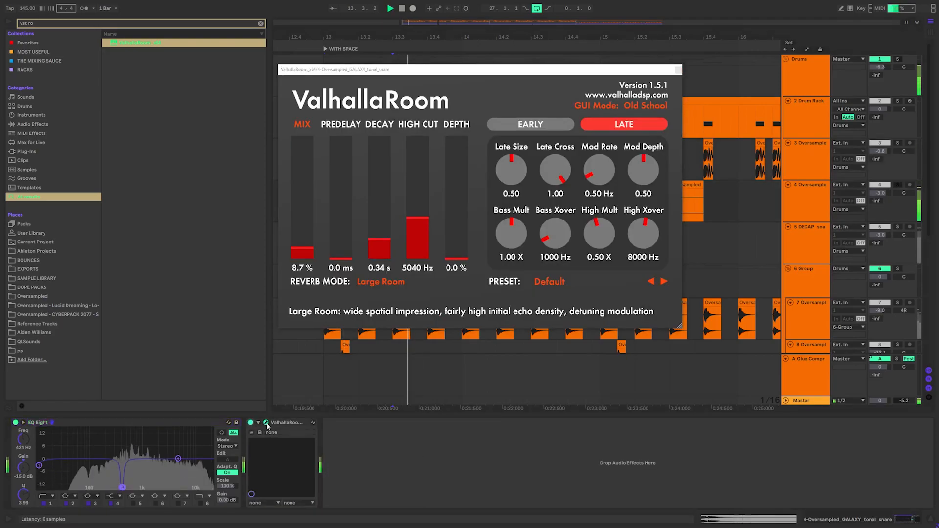
key("space")
key("space")
left_click(267, 425)
key("space")
Step: Solo the DECAP snare track and play its first hit in bar 13
left_click(396, 245)
key("s")
key("space")
key("space")
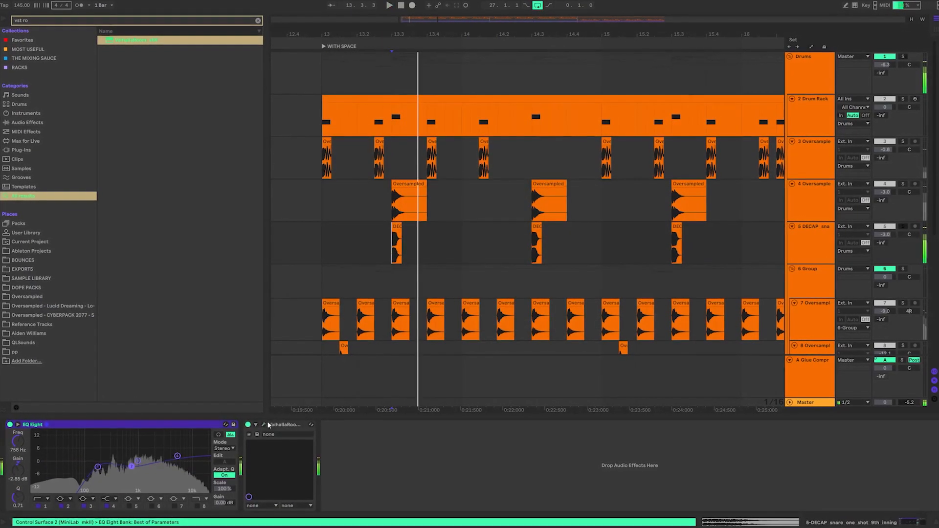
Step: Open the DECAP snare's ValhallaRoom settings and compare its playback with the reverb switched off and on
left_click(264, 424)
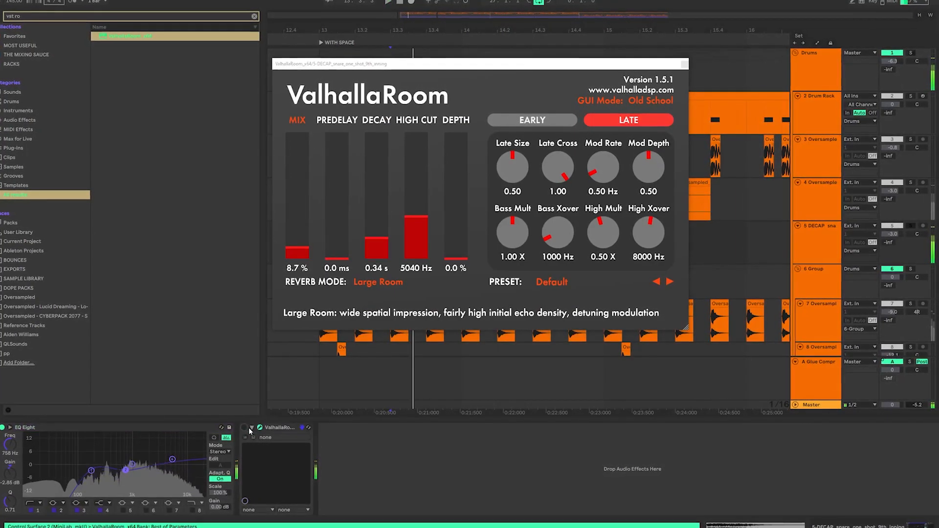
left_click(260, 428)
key("space")
key("space")
key("space")
key("space")
left_click(244, 427)
key("space")
key("space")
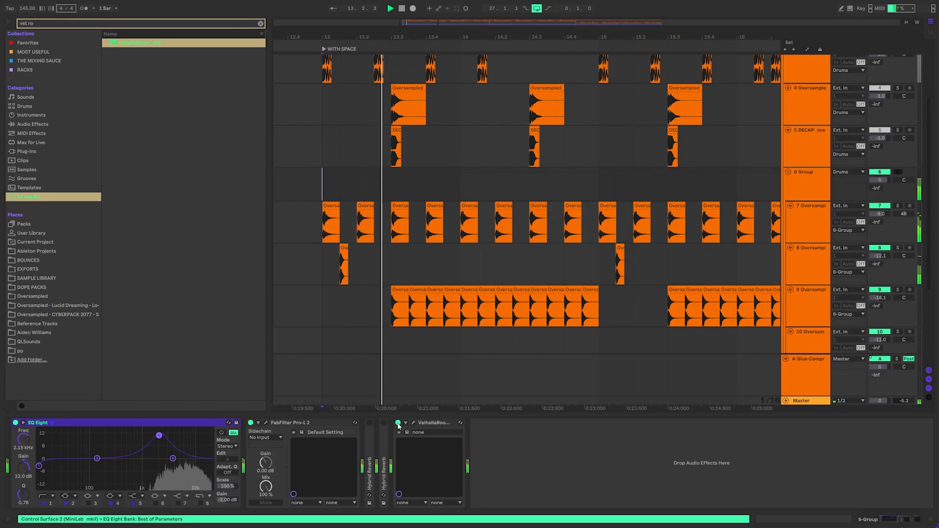
Step: Toggle ValhallaRoom on the 6 Group percussion during playback, and play the overall arrangement from bar 13
left_click(397, 425)
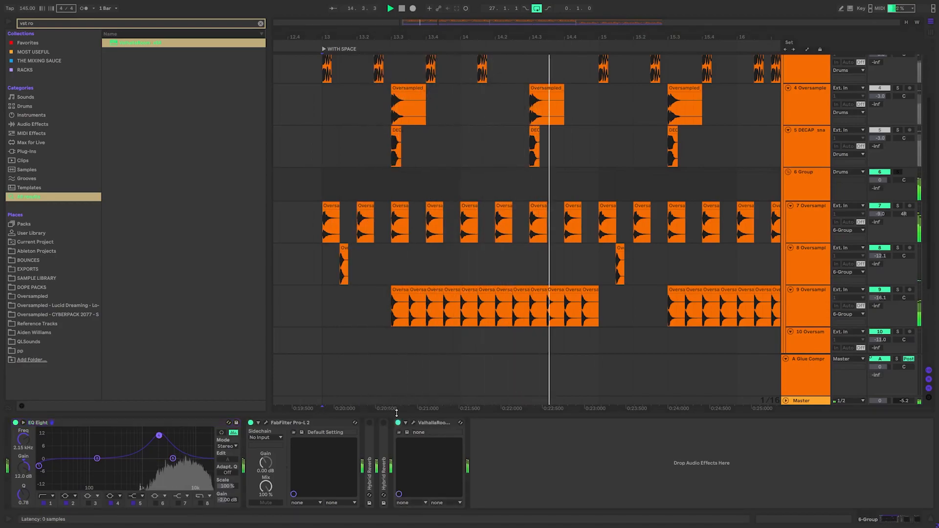
scroll(420, 332, "down", 3, "ctrl")
scroll(416, 274, "down", 4)
left_click(386, 267)
mouse_move(426, 269)
left_mouse_down("ctrl+alt")
mouse_move(422, 411)
mouse_move(407, 495)
left_mouse_up("ctrl+alt")
left_click(344, 77)
key("space")
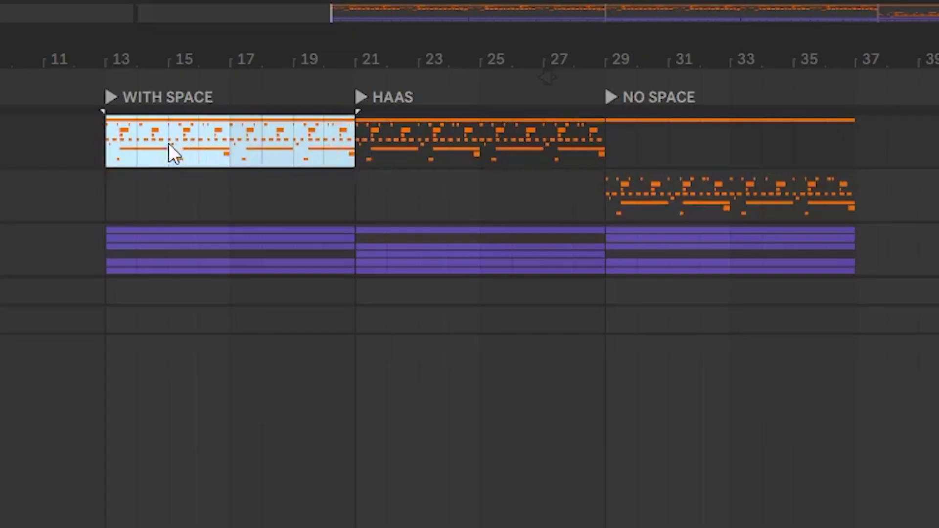
Step: Highlight the WITH SPACE and NO SPACE drum sections and play each one from its start at bars 13 and 29
left_click_drag(169, 151, 288, 154)
left_click_drag(619, 195, 937, 196)
left_click(142, 147)
key("space")
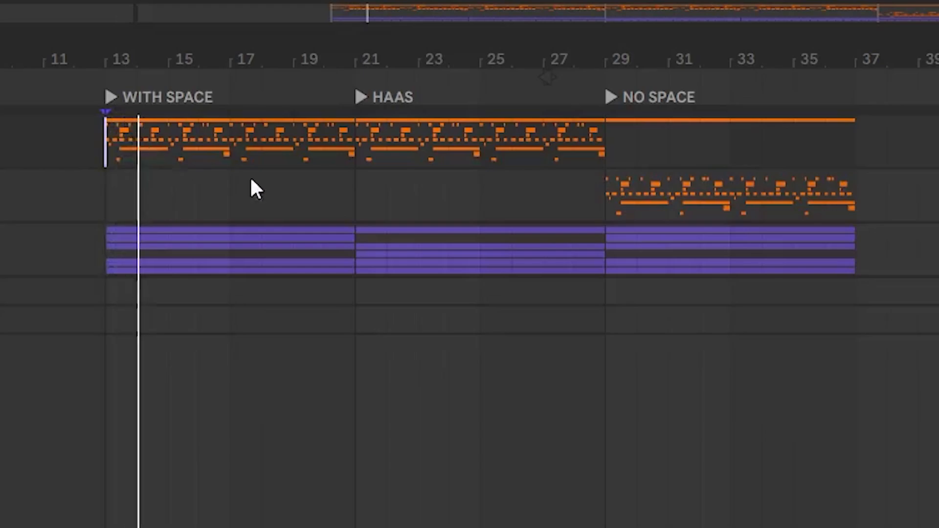
left_click(605, 203)
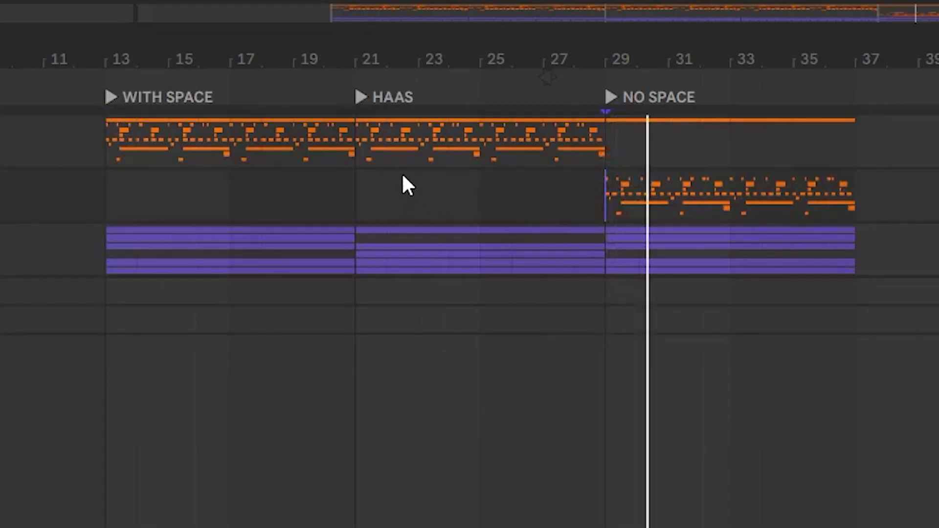
Step: Replay the WITH SPACE drums from bar 13 and the NO SPACE drums from bar 29 to compare their depth
left_click(105, 139)
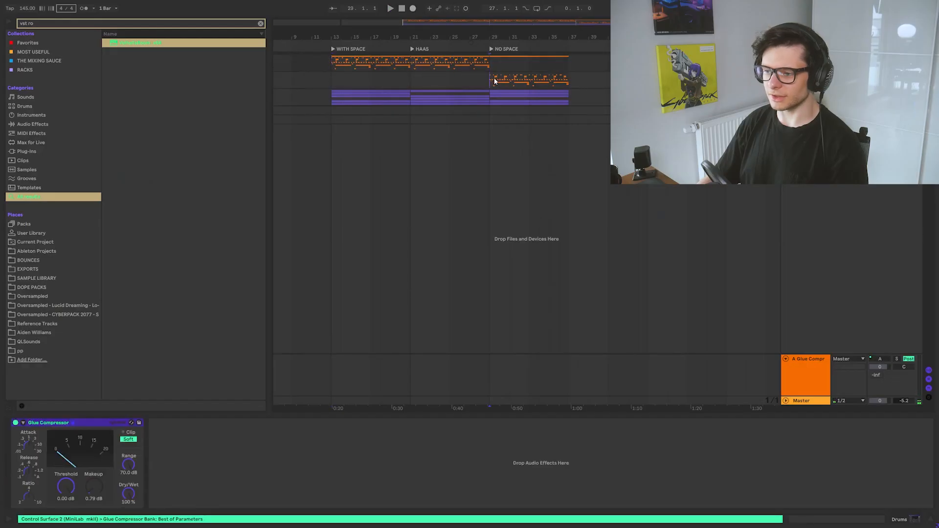
left_click_drag(494, 80, 520, 81)
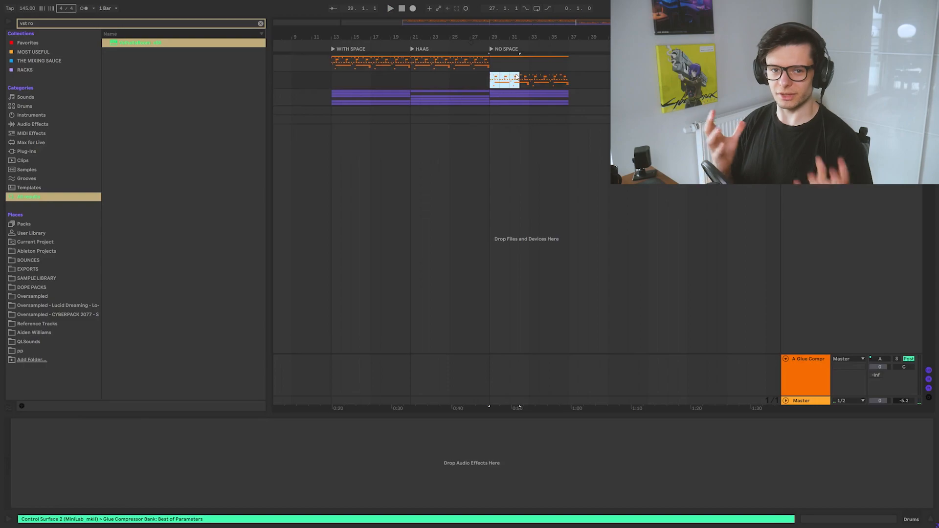
left_click(330, 67)
key("space")
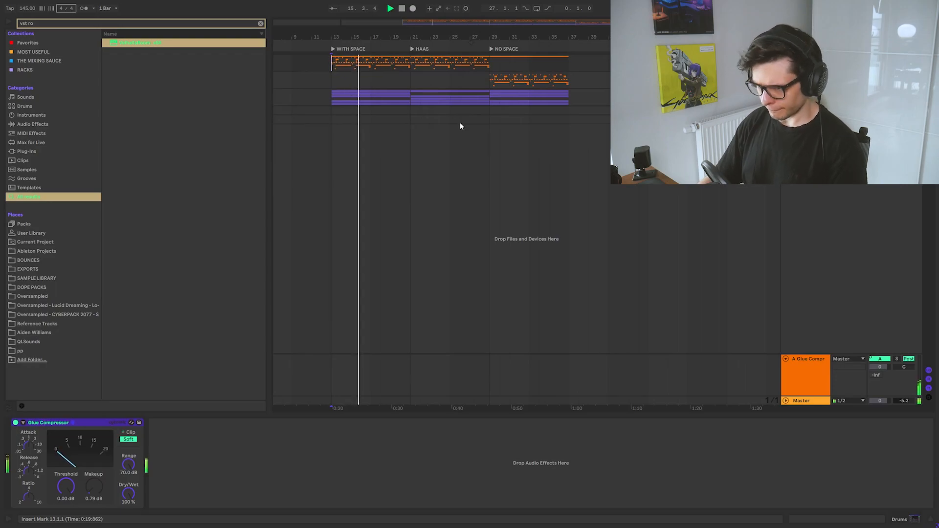
left_click(492, 81)
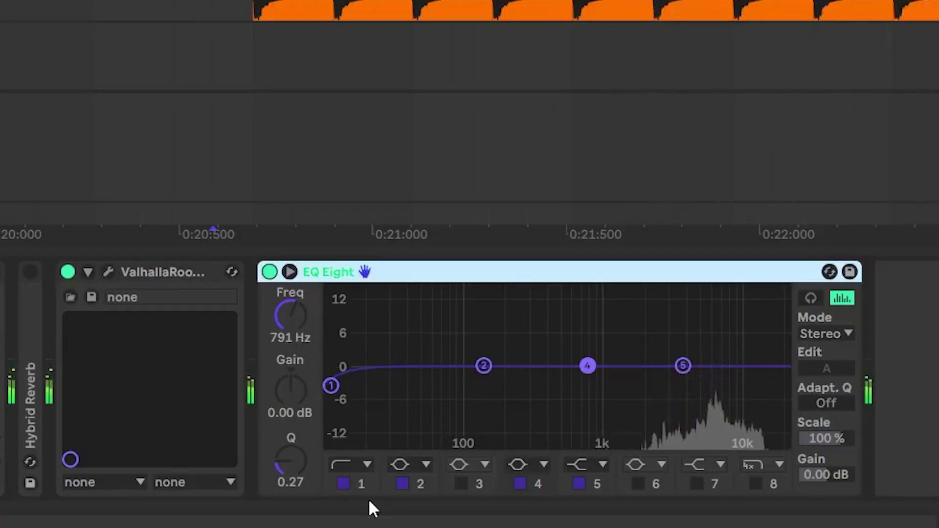
Step: Set the percussion group's last EQ Eight band 1 to a 4x low cut at 4.35 kHz and Frequency Shifter to -4.52 kHz
left_click(367, 465)
left_click(348, 304)
left_click_drag(332, 386, 688, 401)
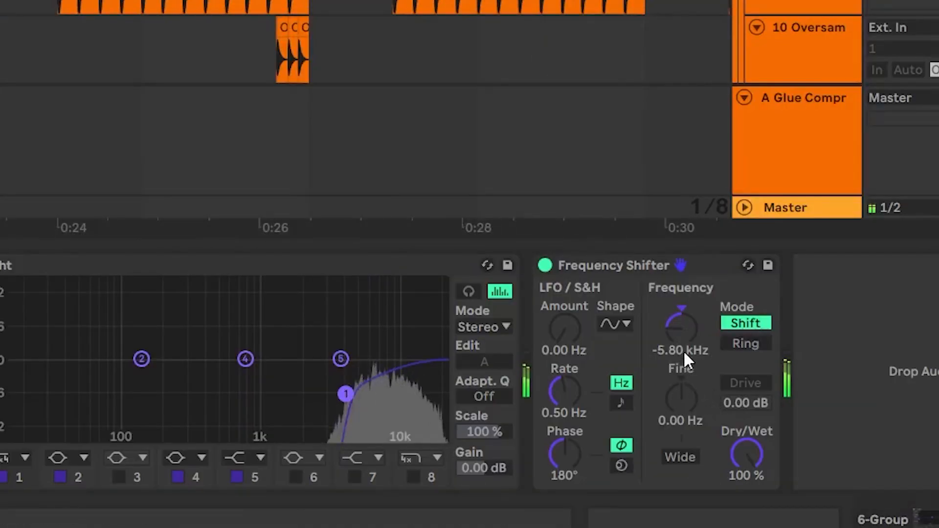
mouse_move(679, 332)
left_mouse_down()
mouse_move(679, 313)
mouse_move(679, 323)
left_mouse_up()
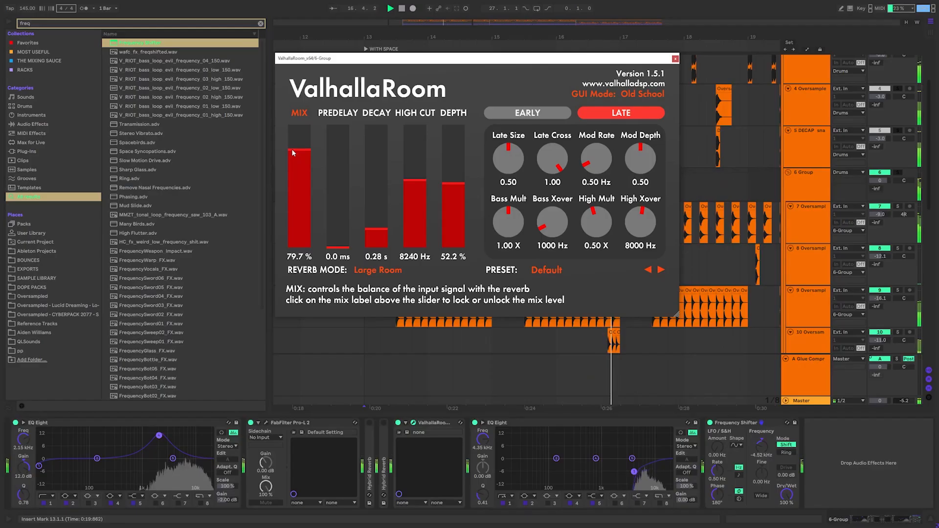
Step: Close the percussion group's ValhallaRoom window, return the playback start to bar 13 and select the Frequency Shifter device
left_click_drag(611, 58, 146, 53)
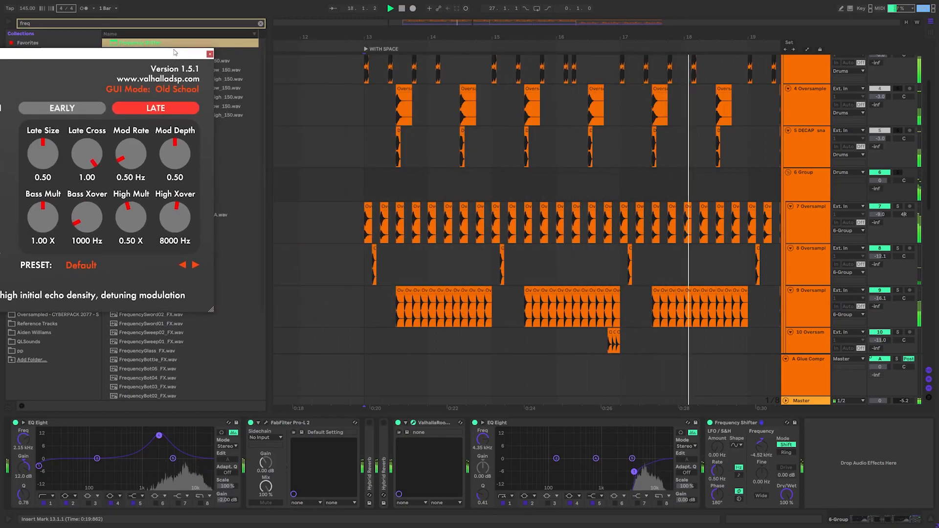
left_click(209, 55)
scroll(400, 172, "down", 3, "ctrl")
left_click(389, 184)
key("space")
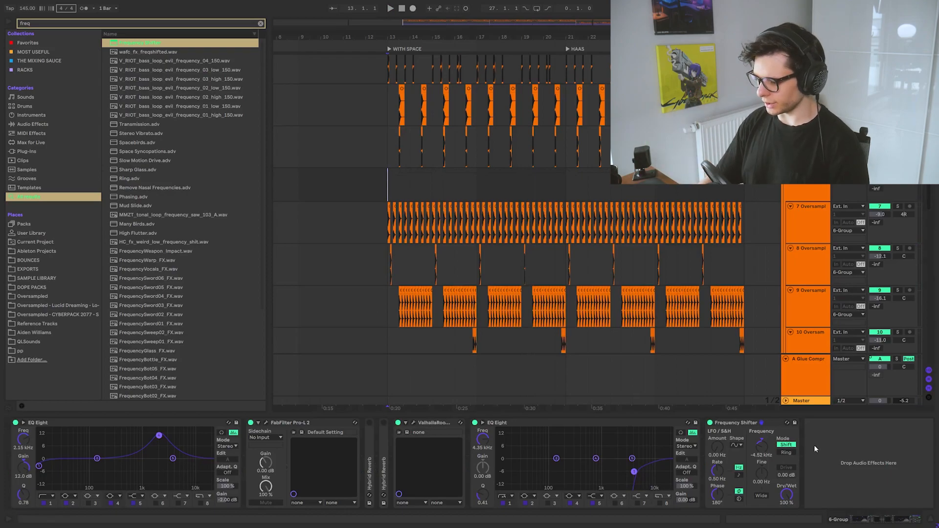
left_click(749, 424)
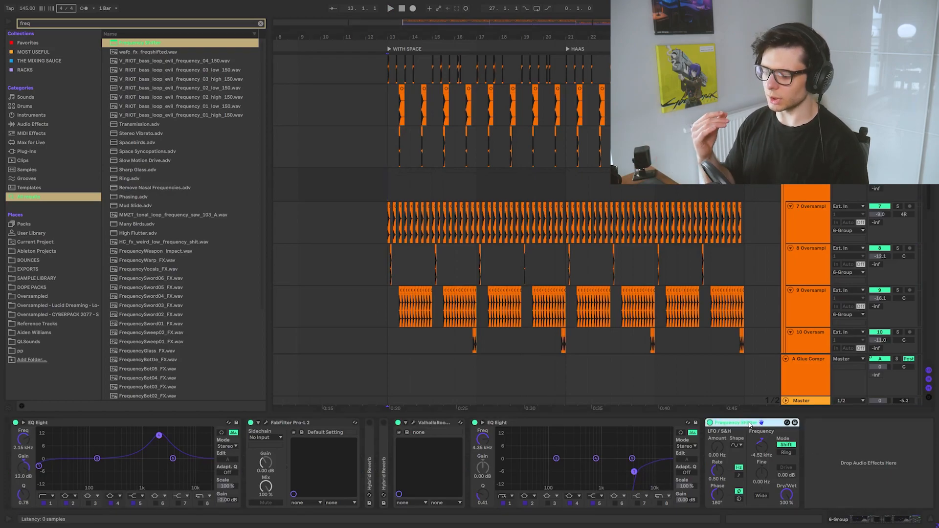